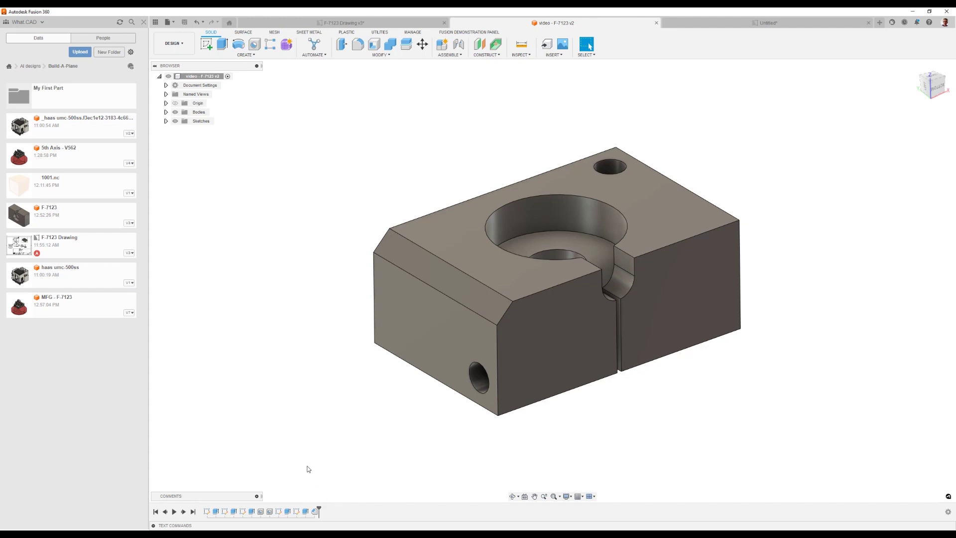
- Derive the whole video - F-7123 v2 design, root component included, into a new design
mouse_move(335, 276)
middle_mouse_down("shift")
mouse_move(382, 272)
mouse_move(343, 245)
middle_mouse_up("shift")
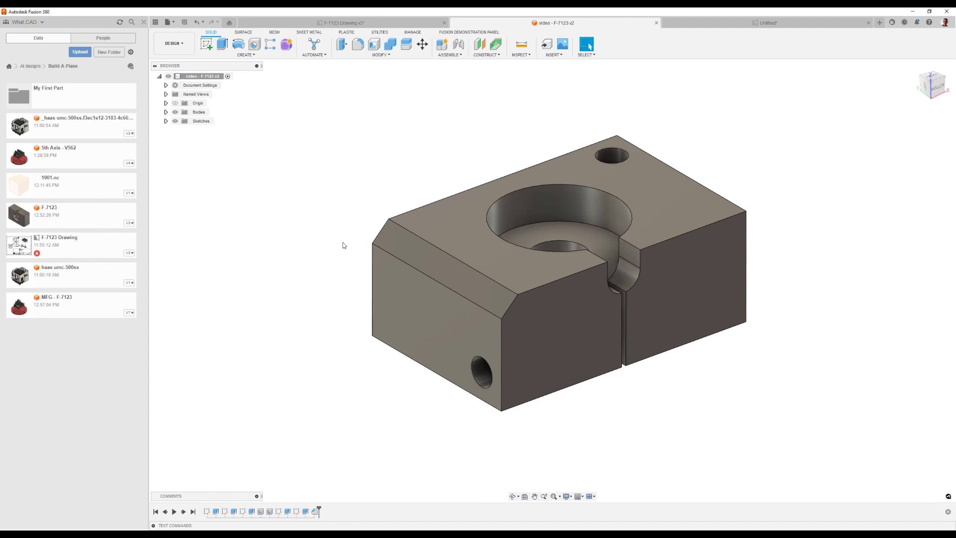
middle_click_drag(343, 245, 350, 235, "shift")
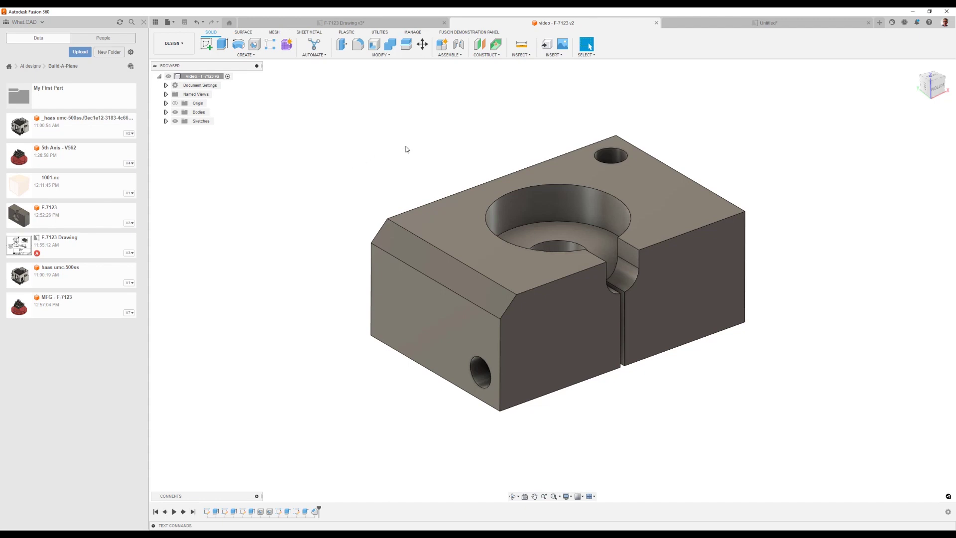
key("s")
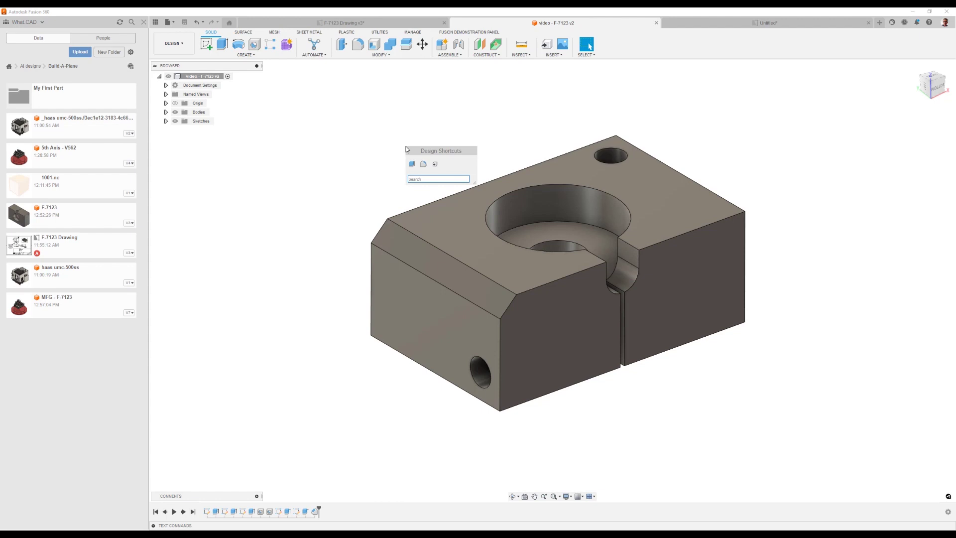
type("der")
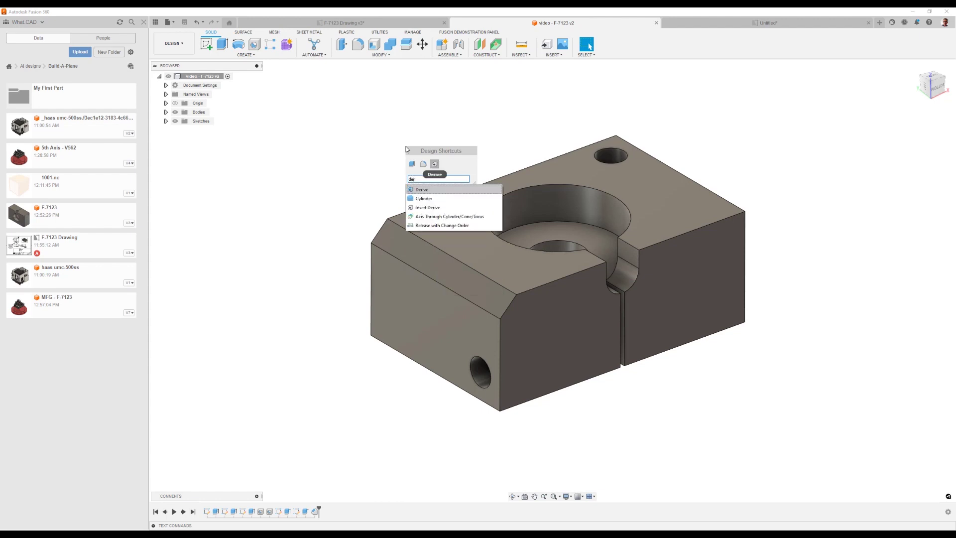
left_click(429, 190)
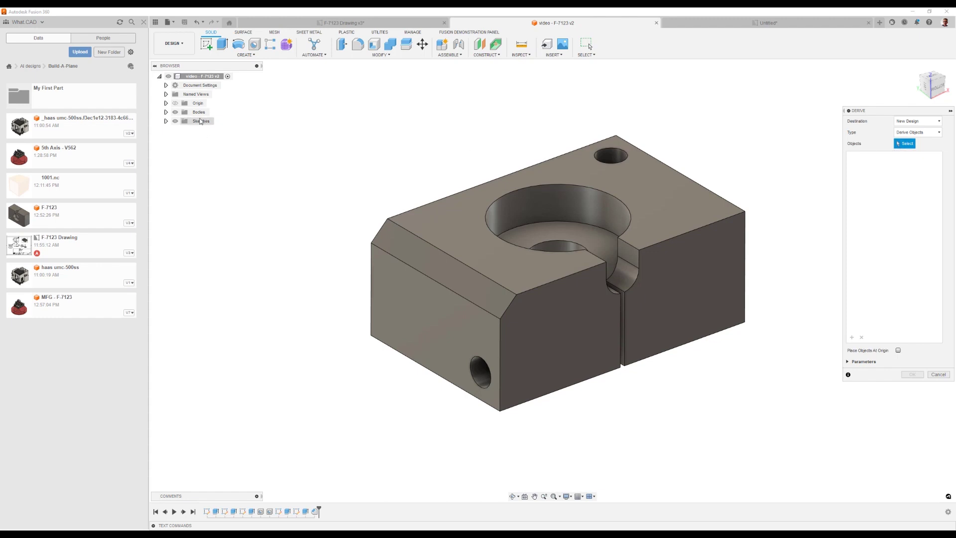
left_click(202, 76)
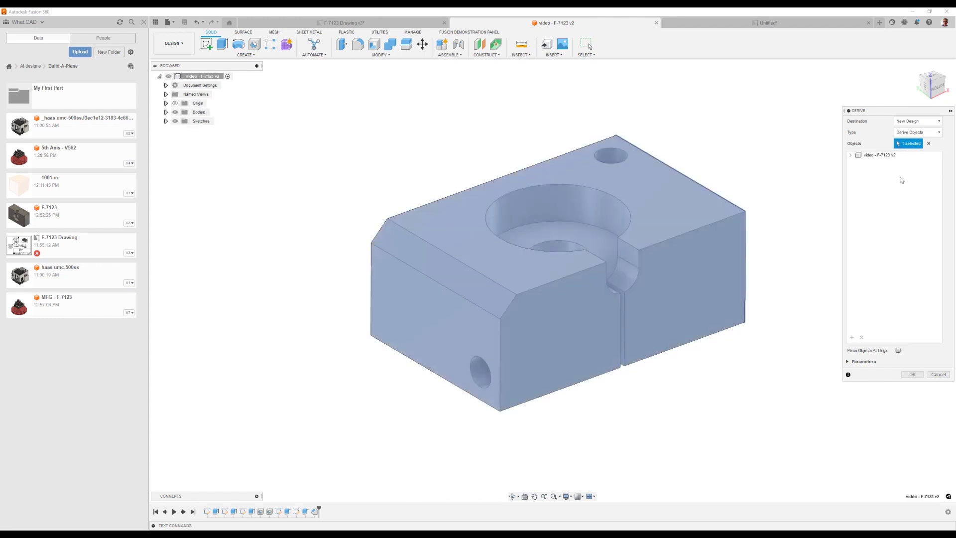
left_click(851, 155)
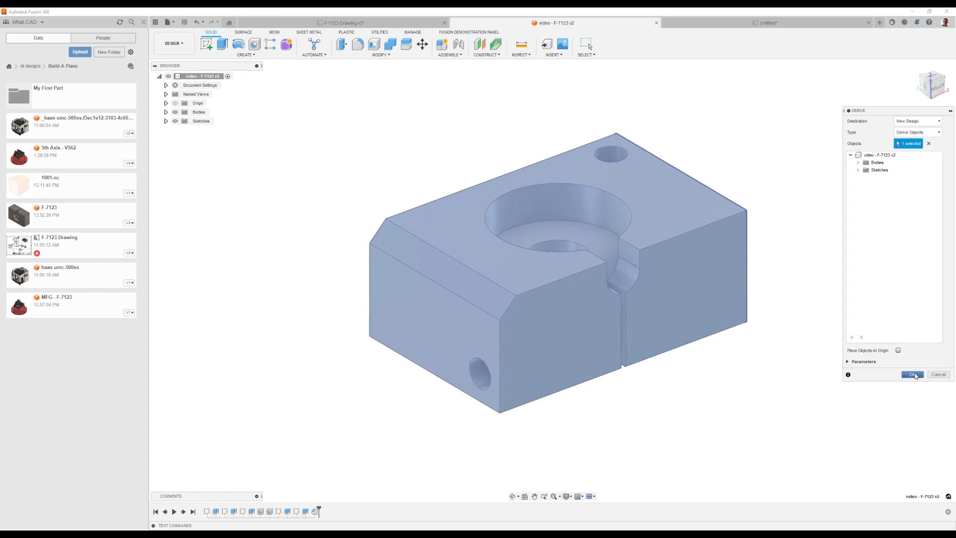
left_click(913, 374)
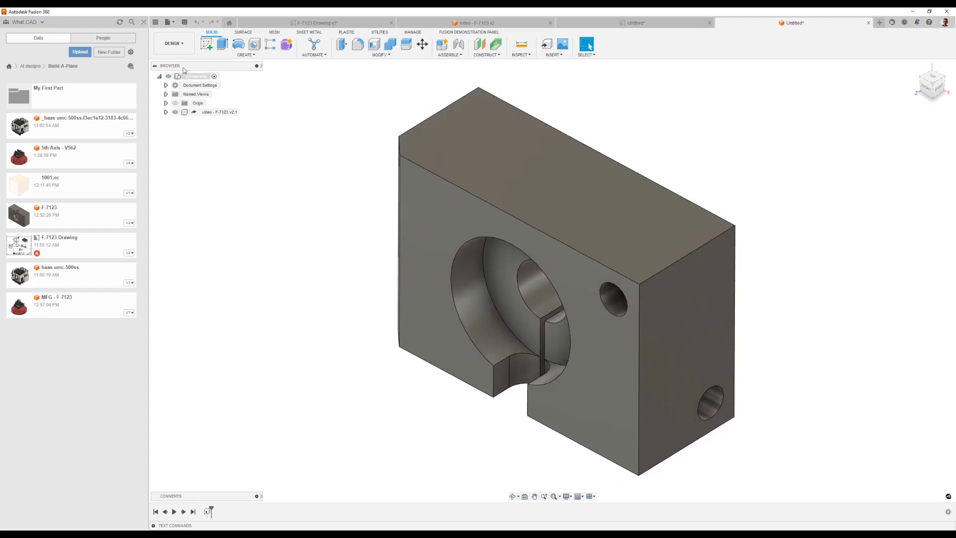
- Save the new derived design under the name 'video - mfg'
left_click(185, 23)
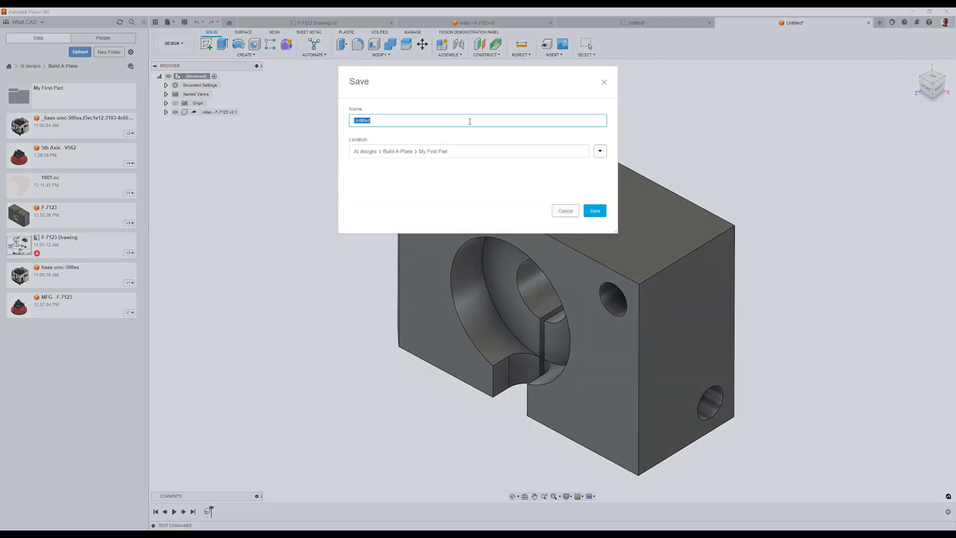
type("video - mfg")
left_click(595, 211)
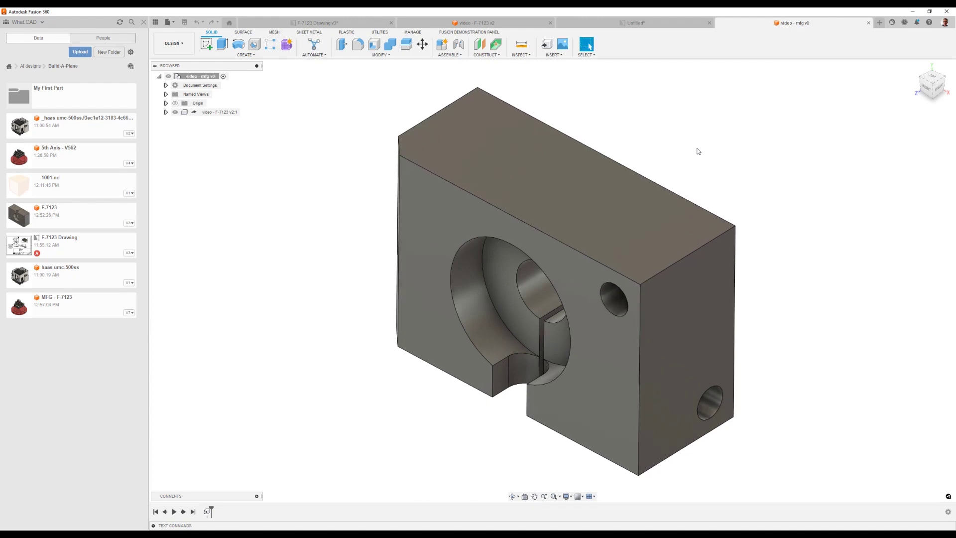
middle_click_drag(693, 149, 651, 278, "shift")
left_click(610, 202)
left_click(754, 188)
mouse_move(568, 316)
middle_mouse_down("shift")
mouse_move(736, 320)
mouse_move(696, 323)
mouse_move(739, 270)
mouse_move(582, 314)
middle_mouse_up("shift")
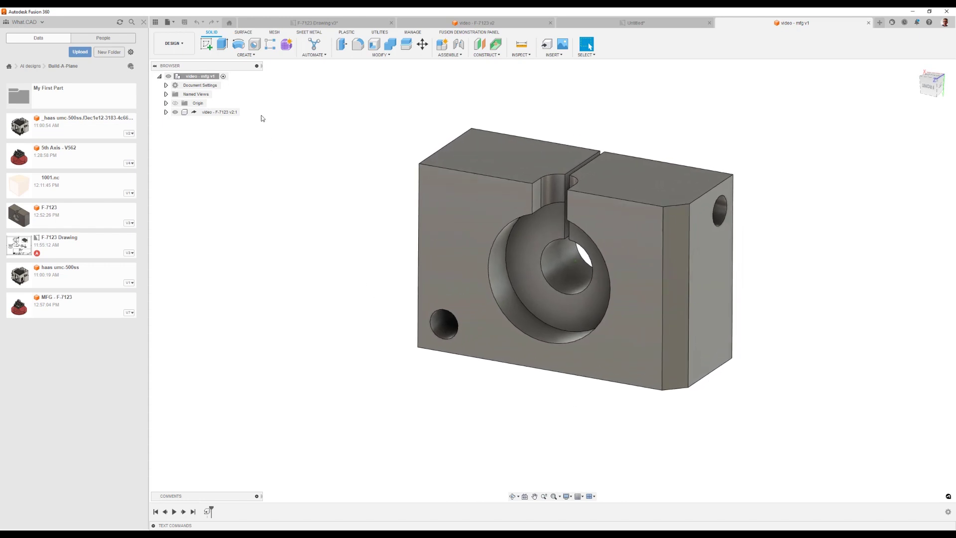
left_click(205, 46)
- On the part's front face, sketch a centre rectangle 1 in high and 2 in wide
mouse_move(467, 288)
middle_mouse_down("shift")
mouse_move(507, 350)
mouse_move(537, 351)
mouse_move(512, 299)
middle_mouse_up("shift")
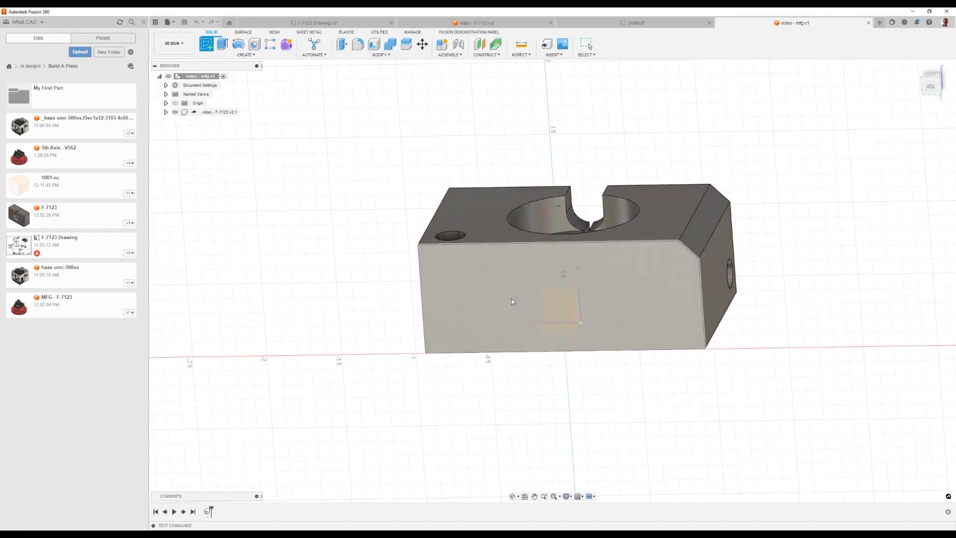
left_click(512, 299)
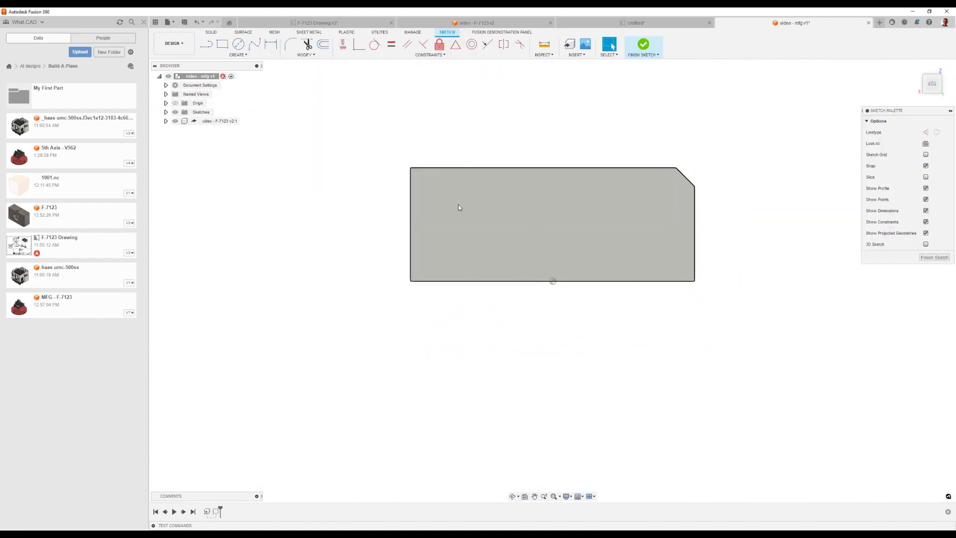
left_click(227, 44)
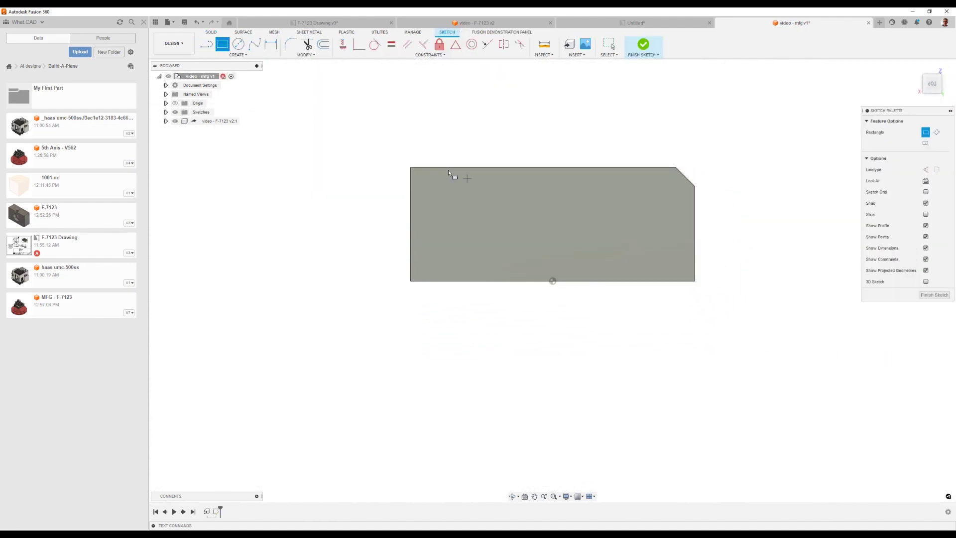
left_click(926, 144)
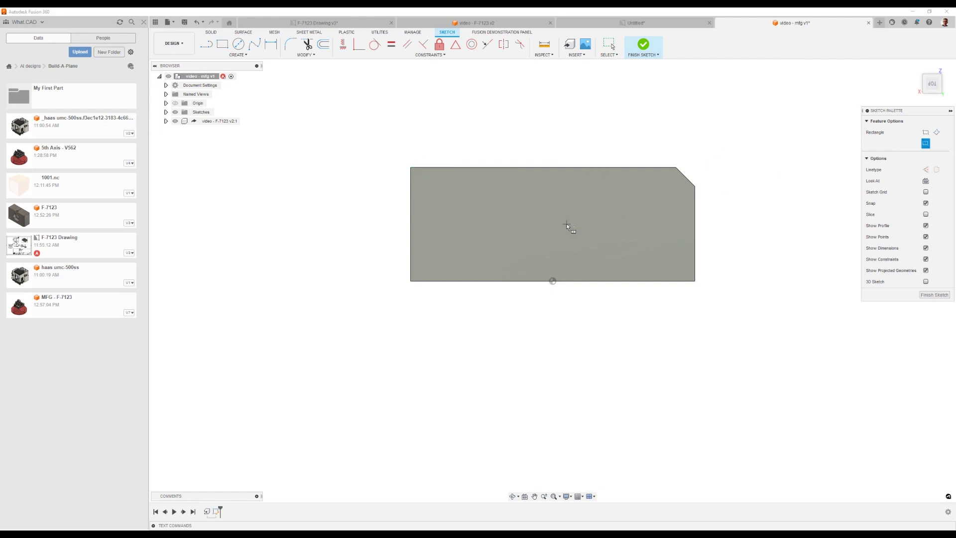
left_click(550, 225)
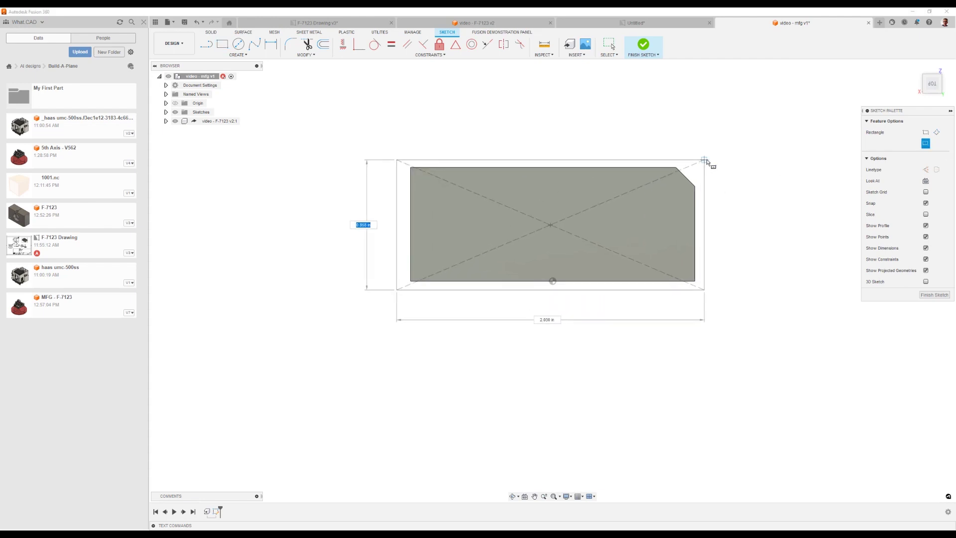
type("1")
key("Tab")
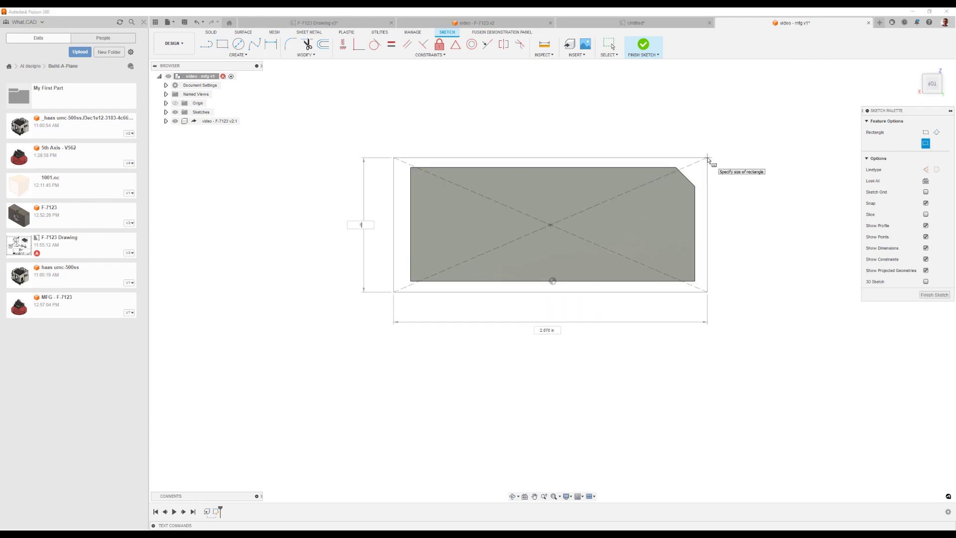
type("2")
key("Tab")
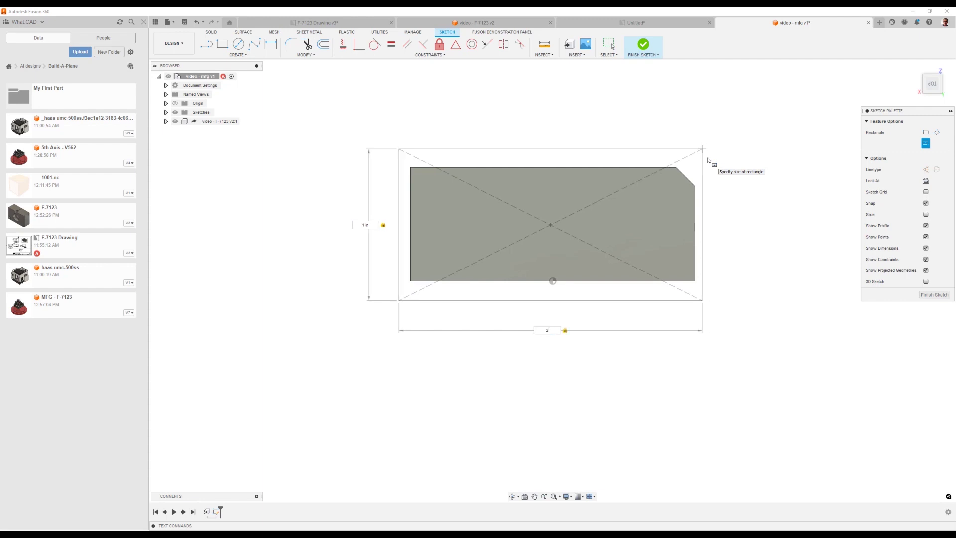
key("Return")
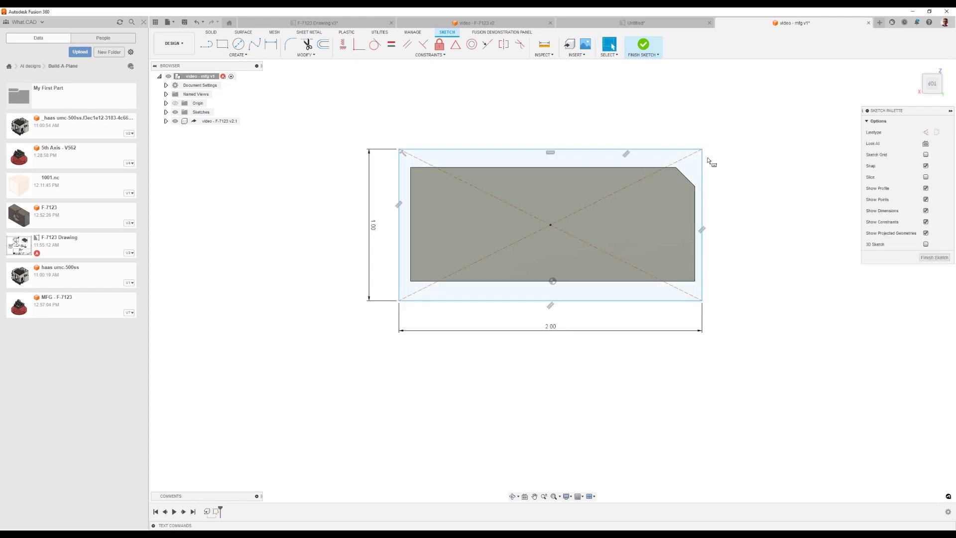
- Drag the rectangle down below the part profile and reselect it
left_click_drag(551, 227, 553, 390)
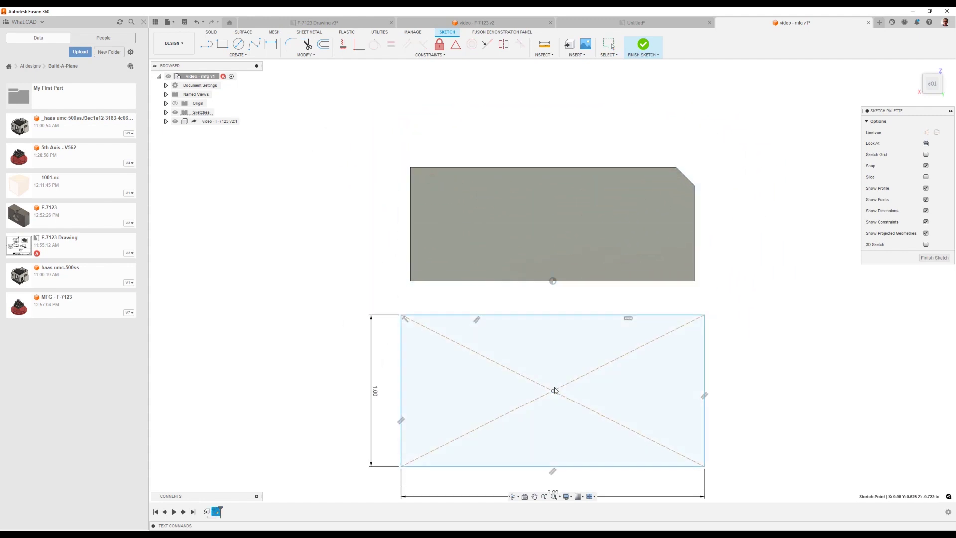
left_click(727, 213)
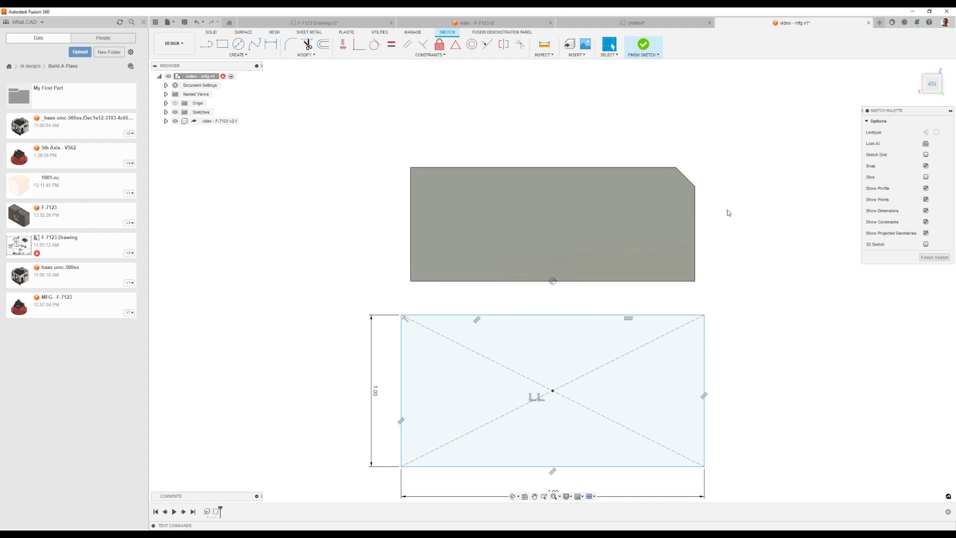
left_click(613, 369)
- Draw a construction diagonal across the part profile, top-left to bottom-right corner
left_click(207, 49)
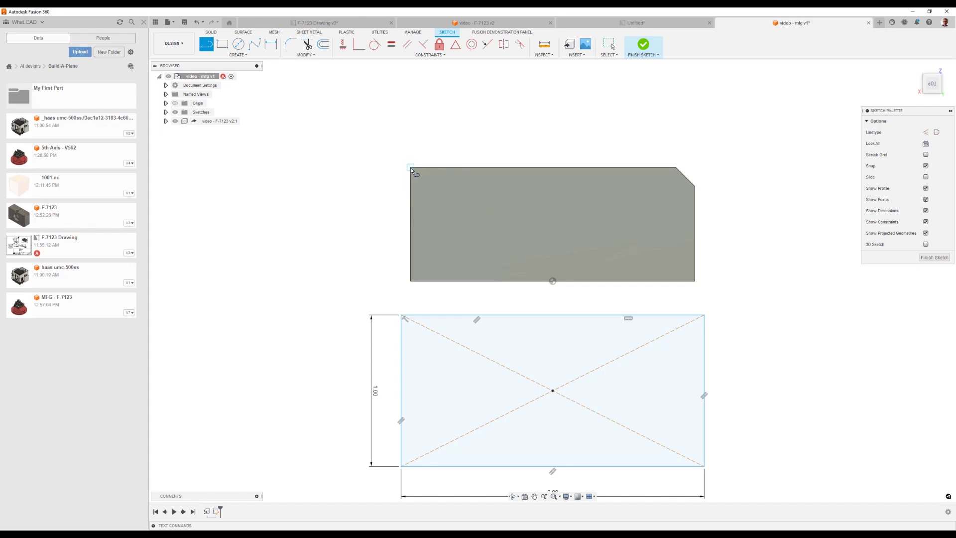
left_click(411, 168)
left_click(694, 281)
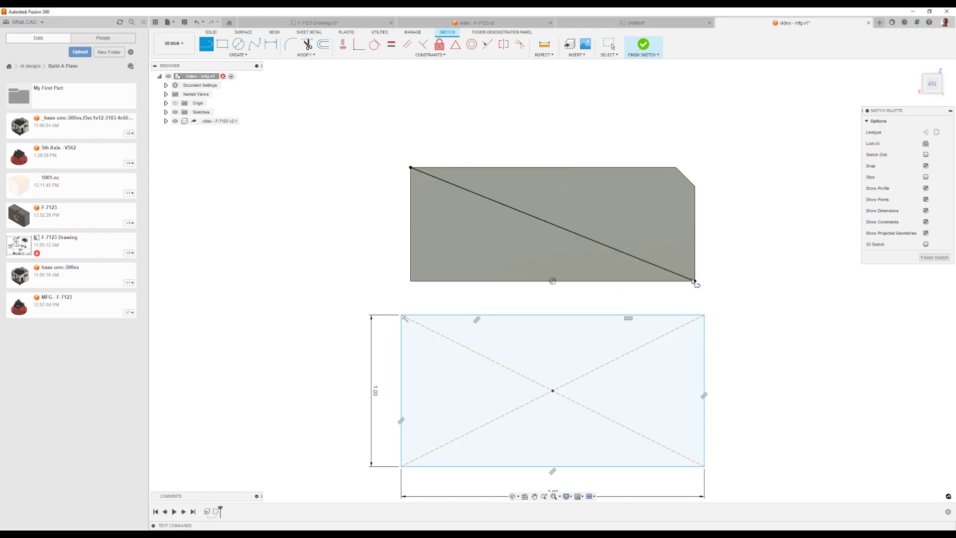
key("Escape")
left_click(676, 274)
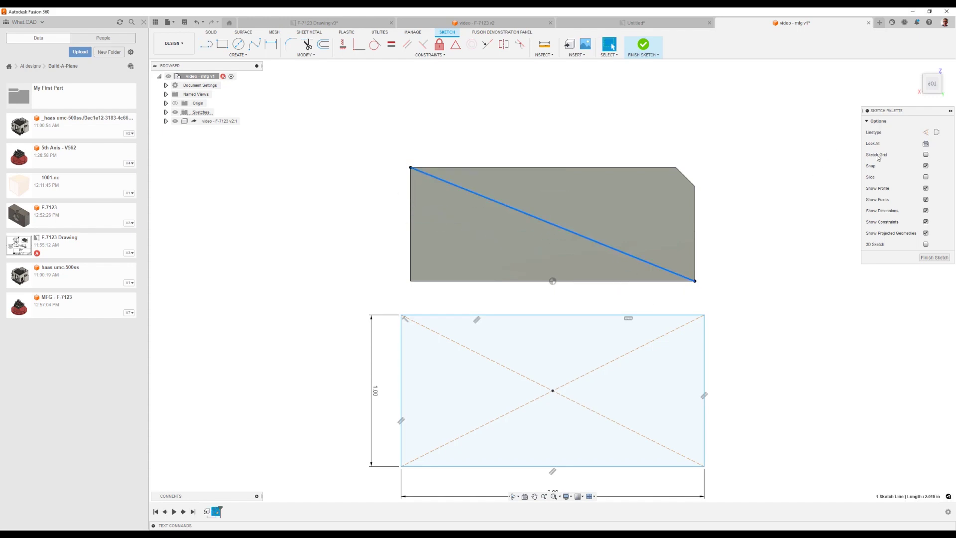
left_click(925, 132)
left_click(762, 148)
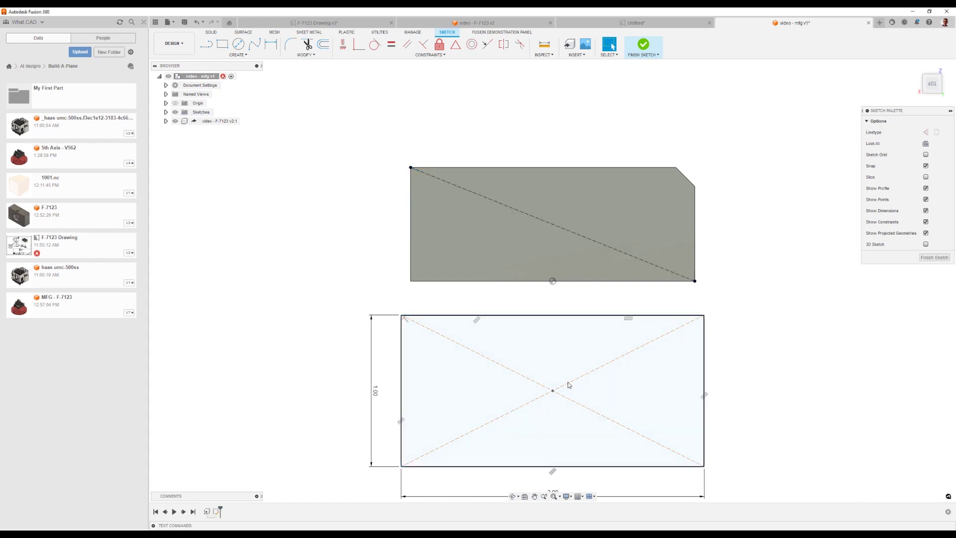
- Snap the rectangle centre to the diagonal's midpoint, fit the view and finish the sketch
left_click_drag(554, 390, 554, 223)
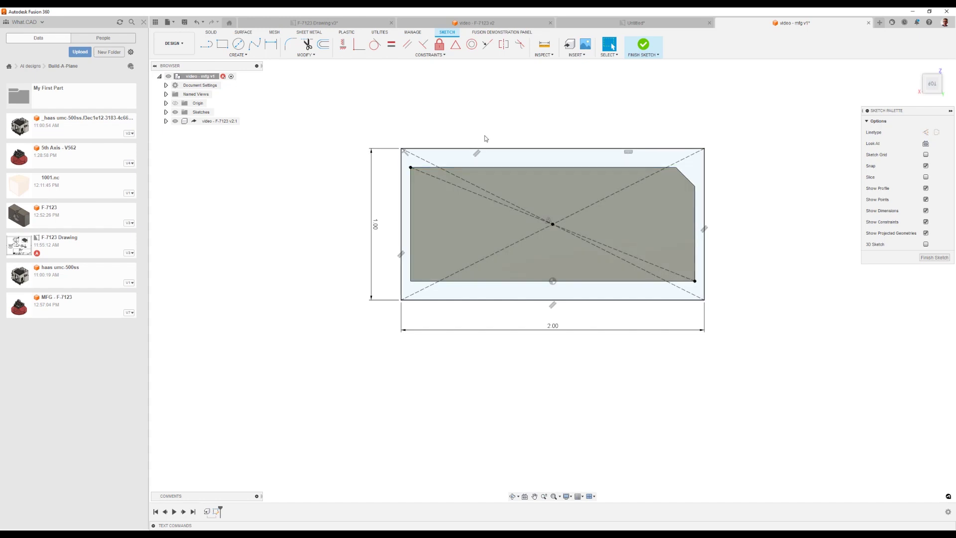
key("F6")
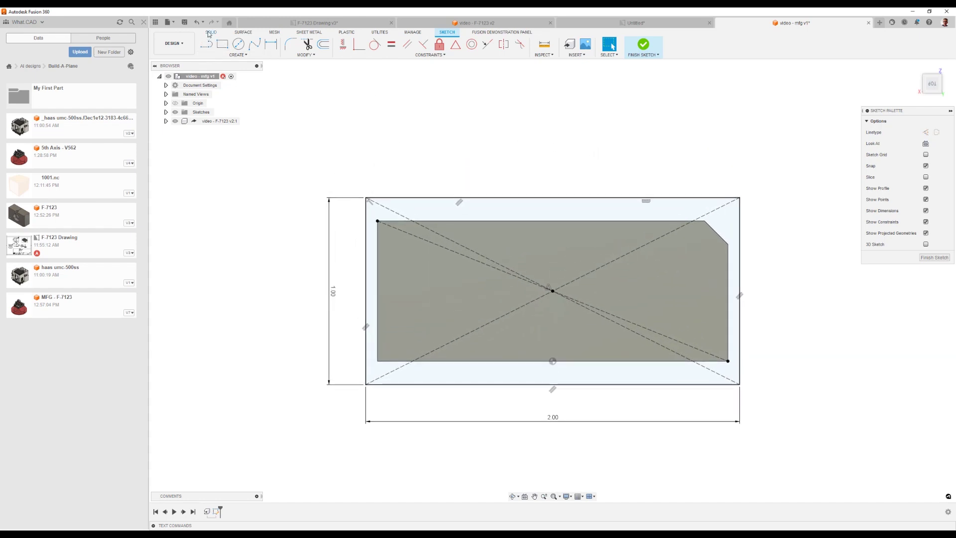
left_click(212, 32)
- Extrude both the inner and outer rectangle profiles 0.60 in downward
left_click(222, 44)
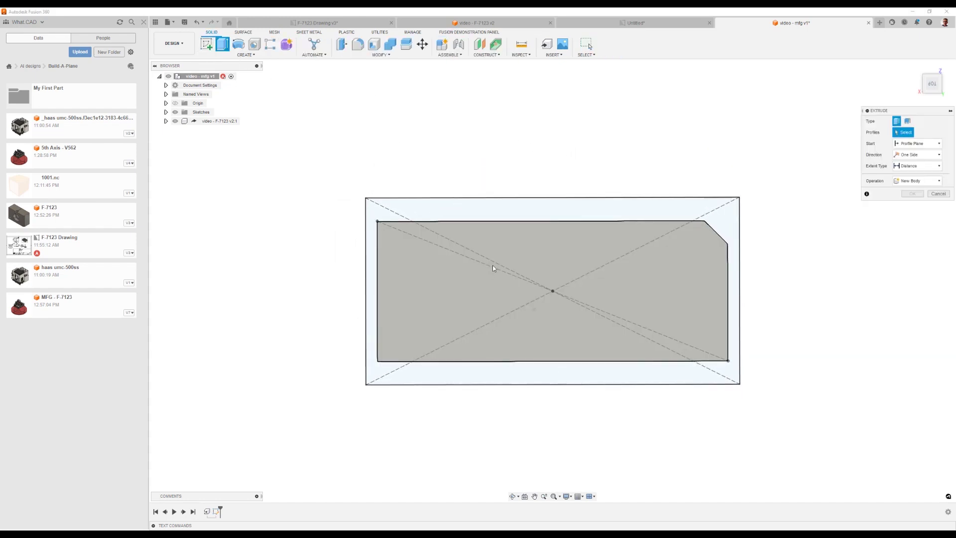
left_click(509, 245)
left_click(472, 340)
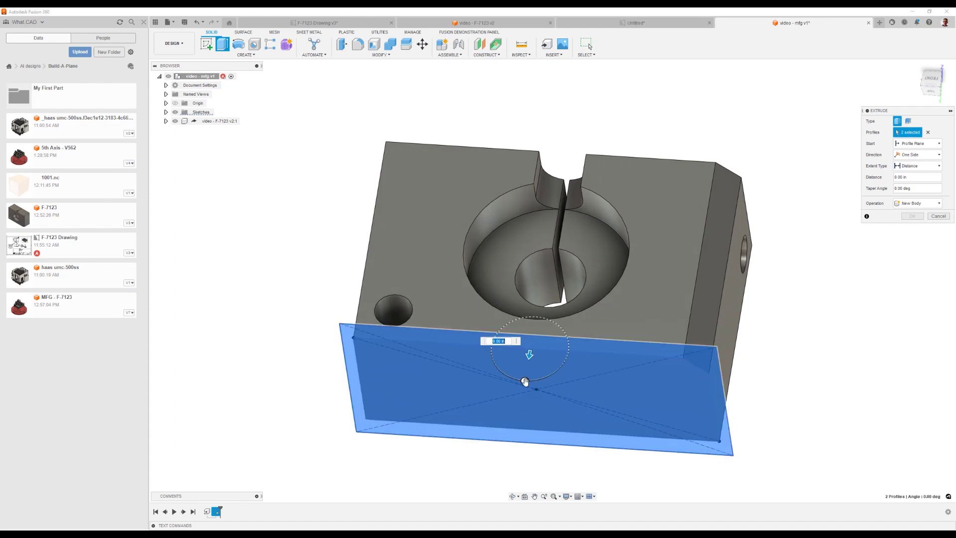
left_click_drag(530, 354, 498, 436)
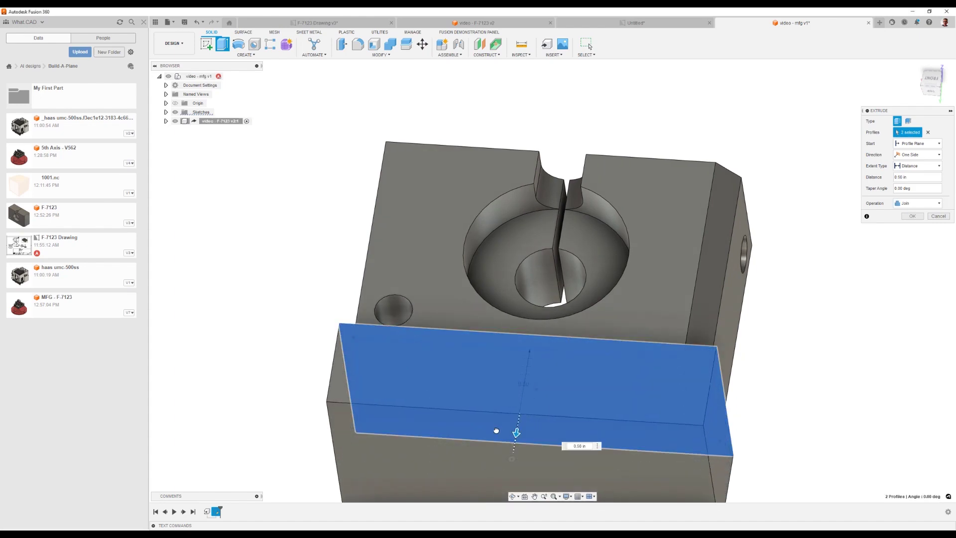
middle_click_drag(498, 435, 552, 363, "shift")
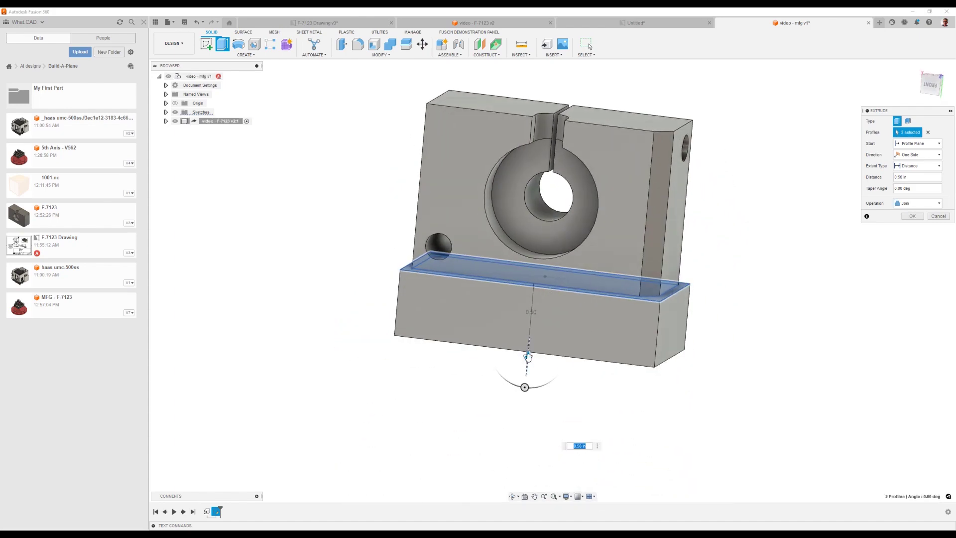
left_click_drag(526, 356, 525, 373)
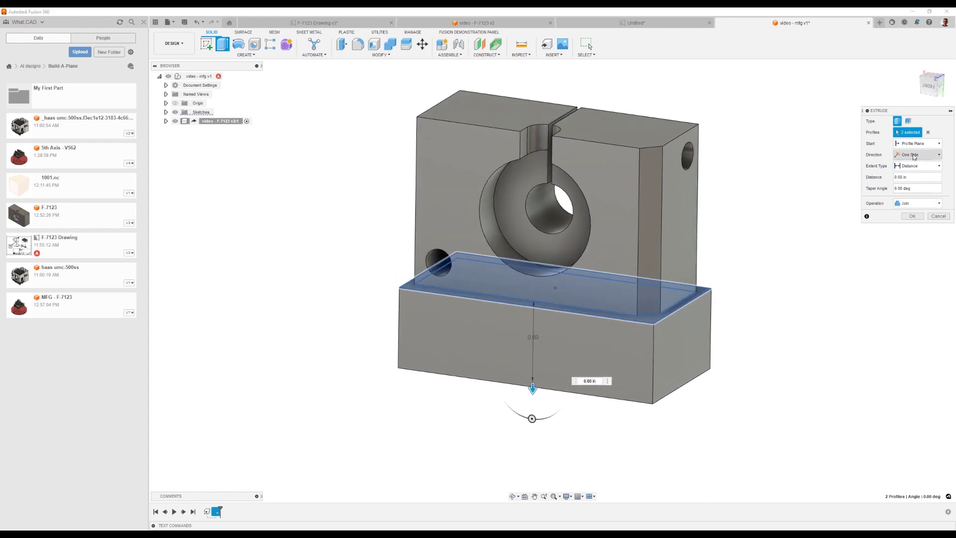
- Make the extrusion two-sided with 1.40 in on the second side, as a new component
left_click(918, 154)
left_click(911, 174)
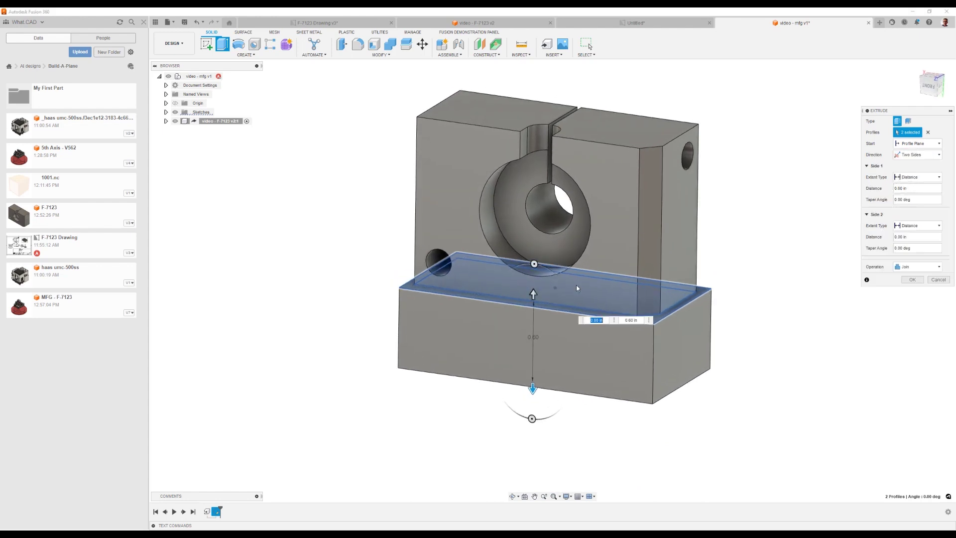
left_click_drag(541, 227, 536, 132)
middle_click_drag(537, 131, 589, 175, "shift")
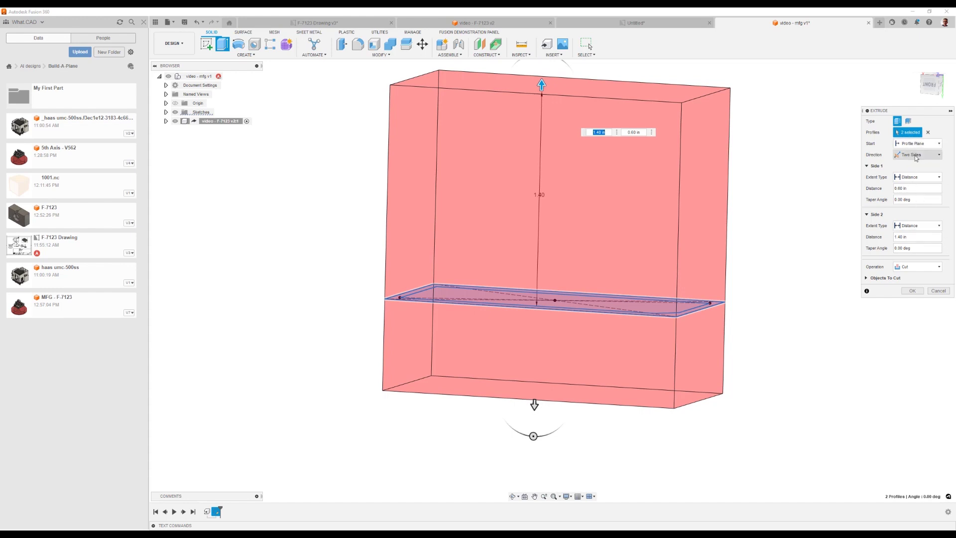
left_click(915, 267)
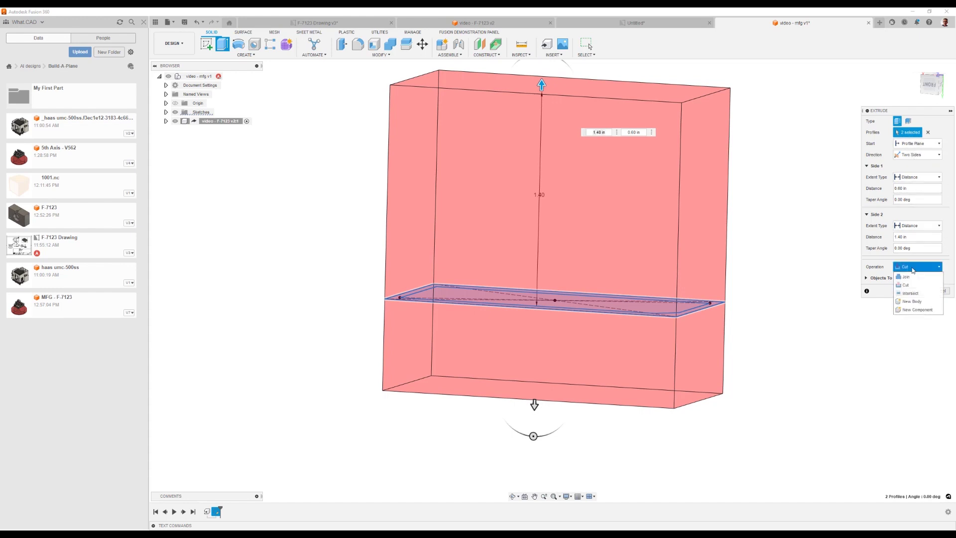
left_click(916, 311)
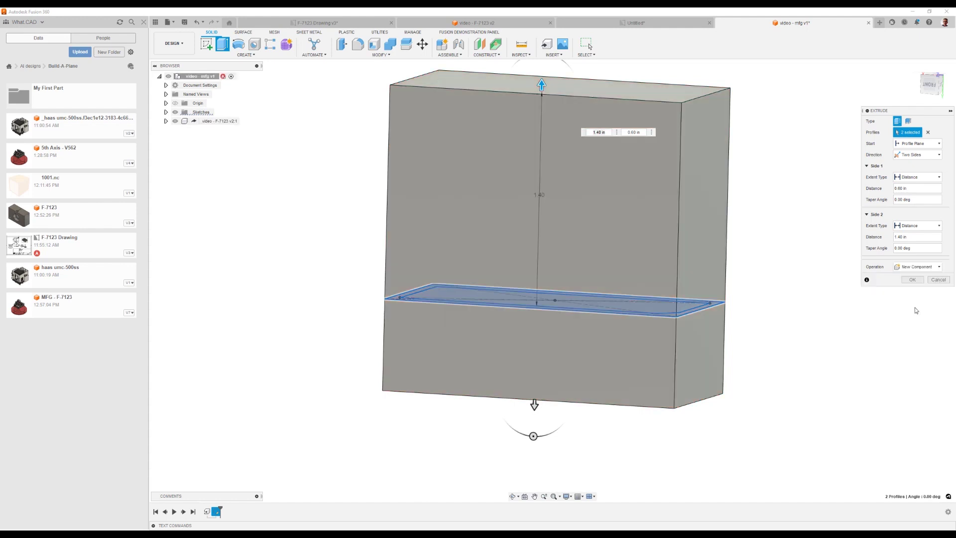
left_click(914, 280)
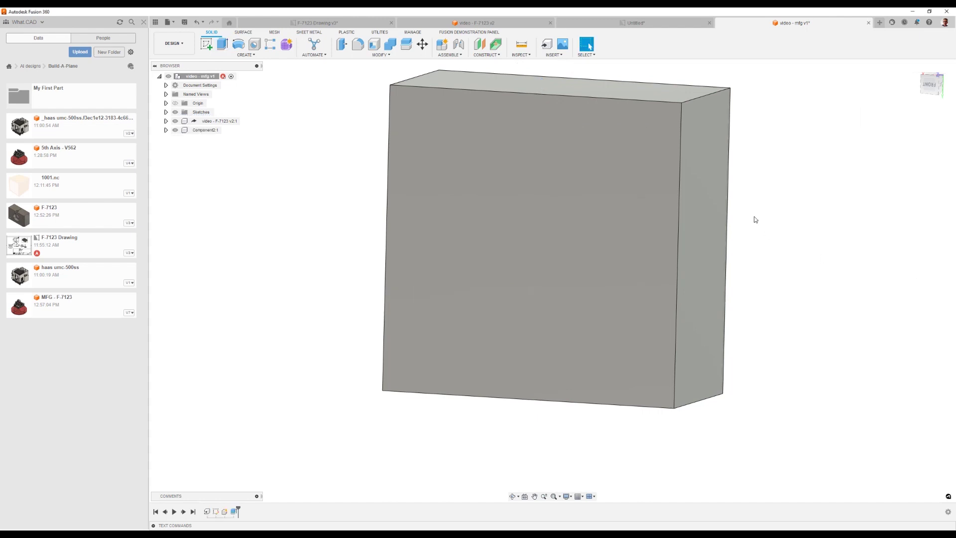
- Check the box by toggling its visibility, then rename Component2:1 to Stock
left_click(195, 130)
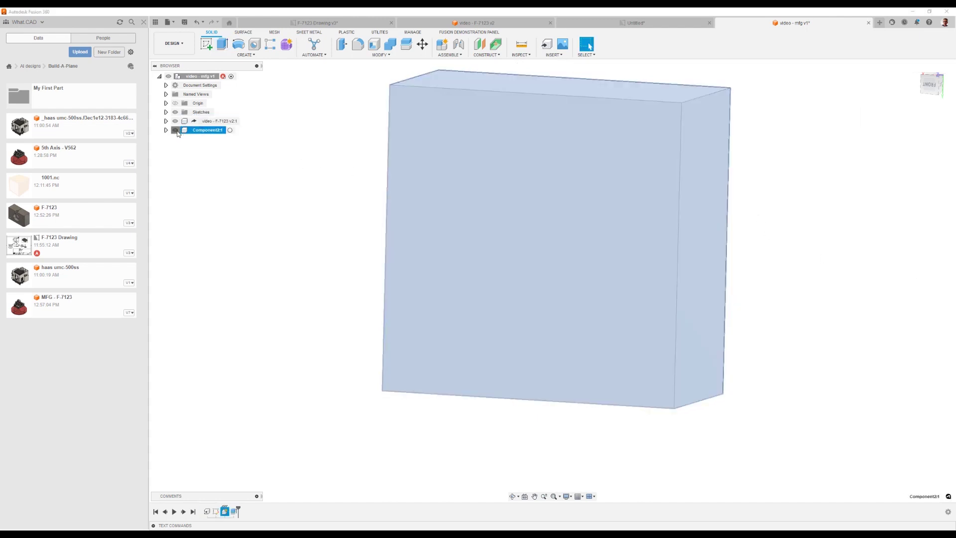
left_click(175, 130)
left_click(176, 130)
double_click(204, 130)
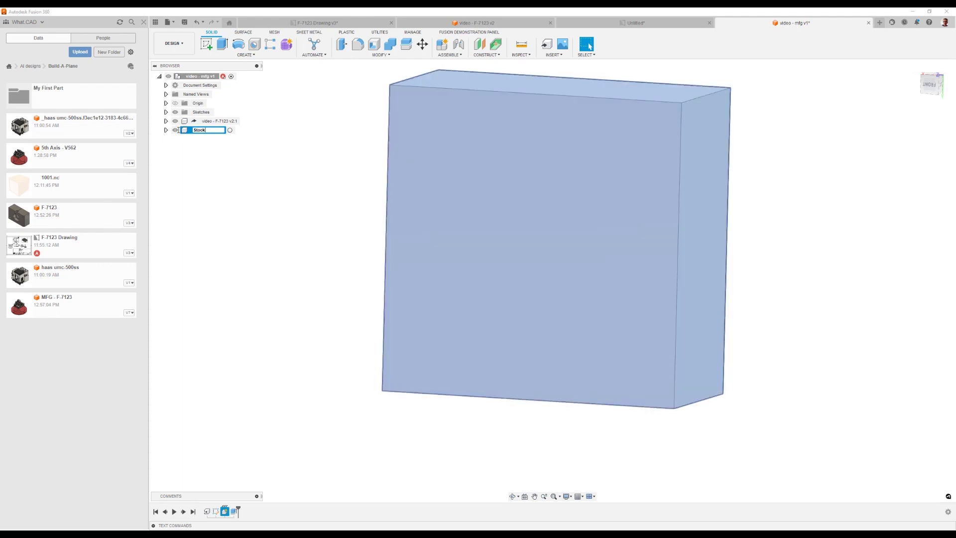
key("Return")
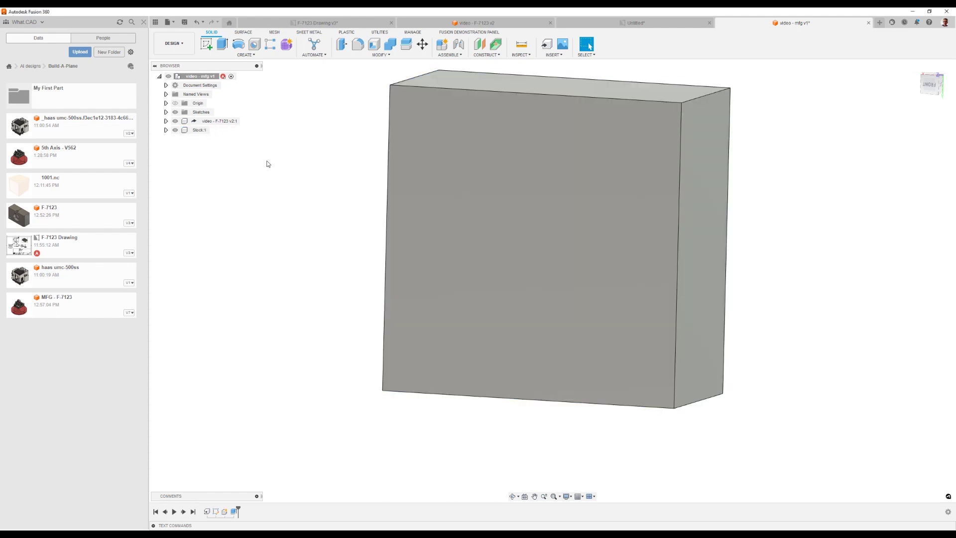
scroll(284, 169, "up", 2)
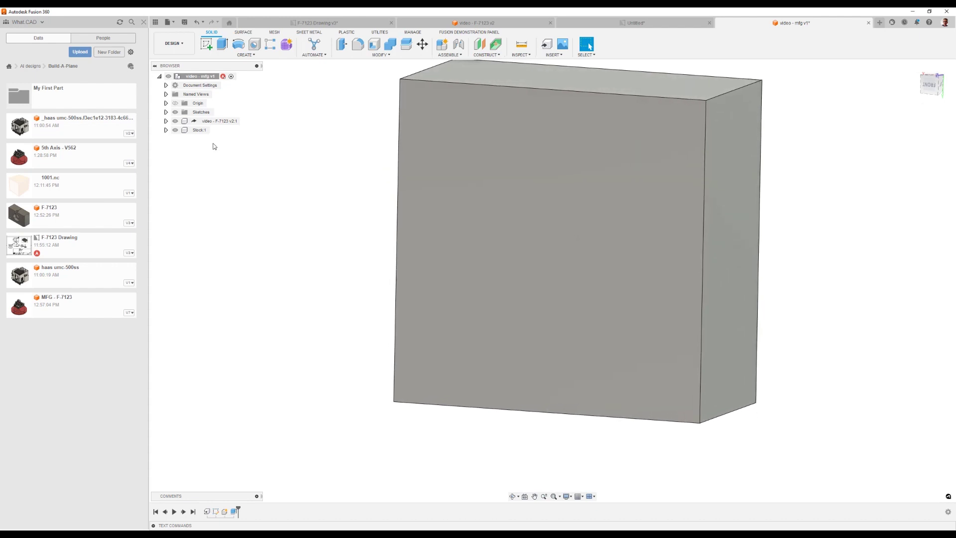
left_click(165, 130)
- Join Stock:1's origin point to the design's origin point
left_click(167, 103)
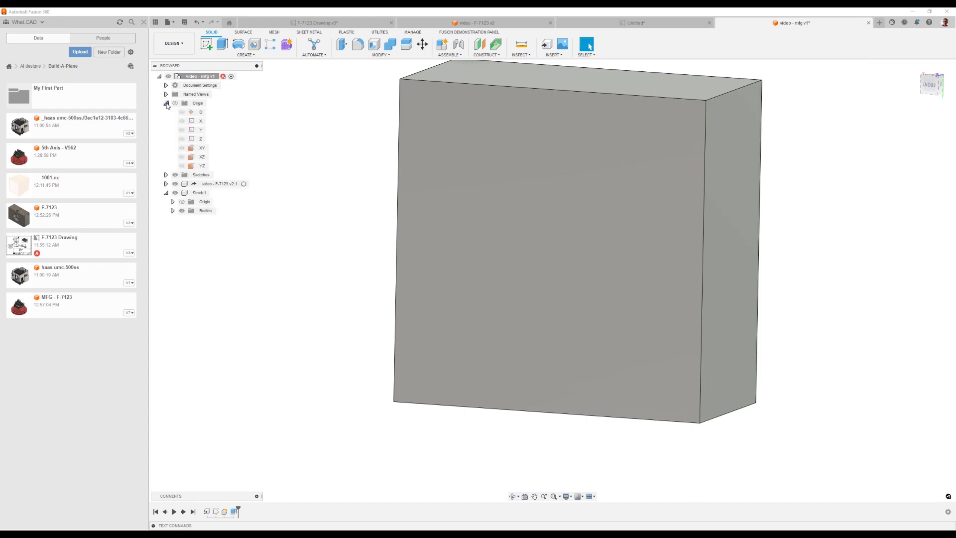
left_click(458, 44)
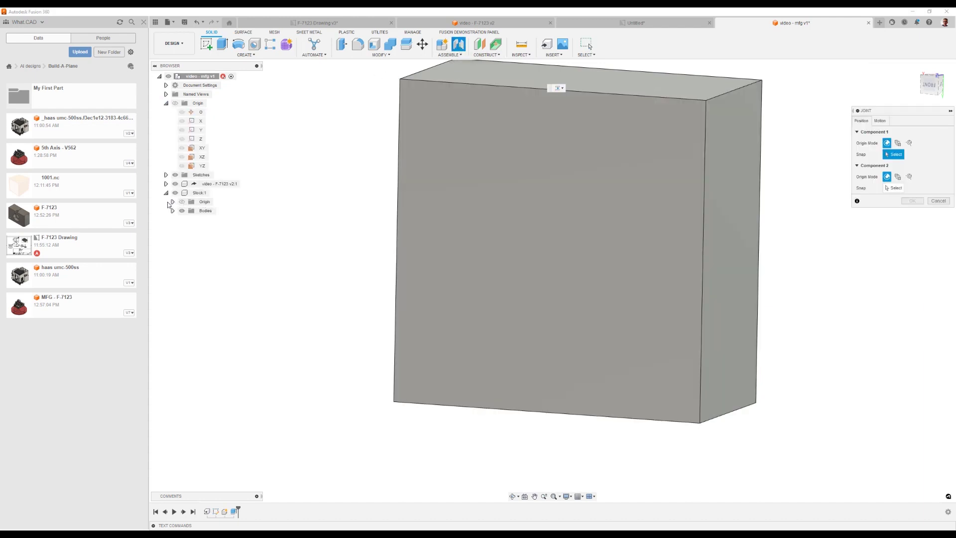
left_click(172, 202)
left_click(198, 194)
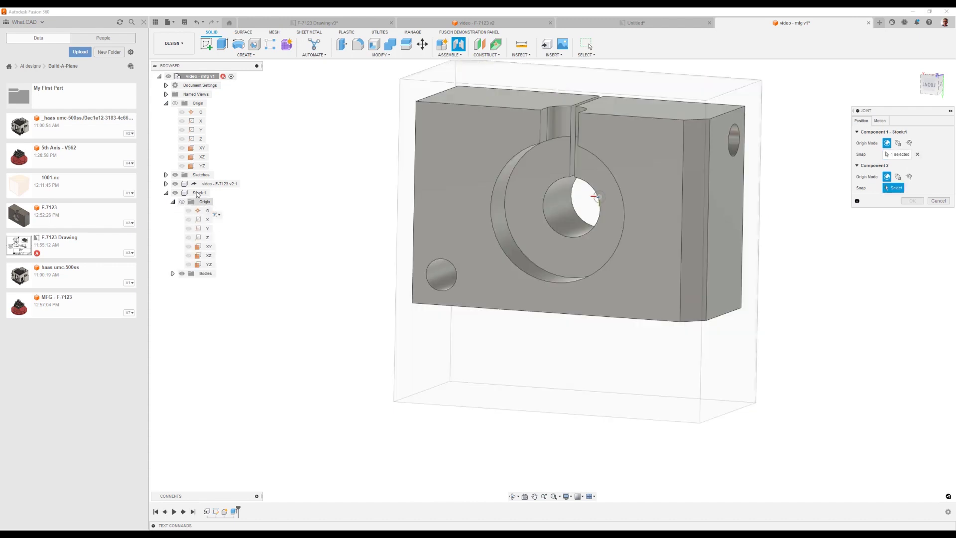
left_click(201, 111)
left_click(913, 268)
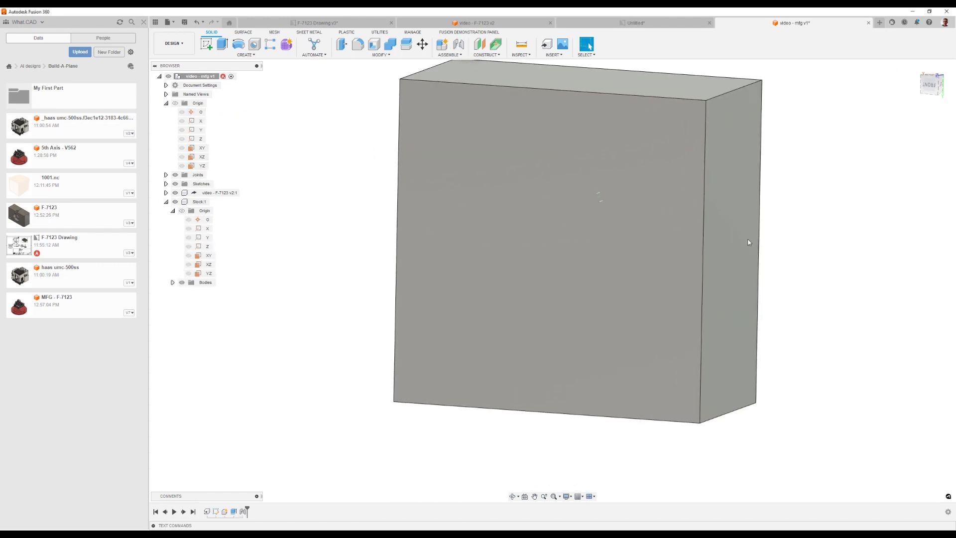
left_click_drag(461, 280, 781, 247)
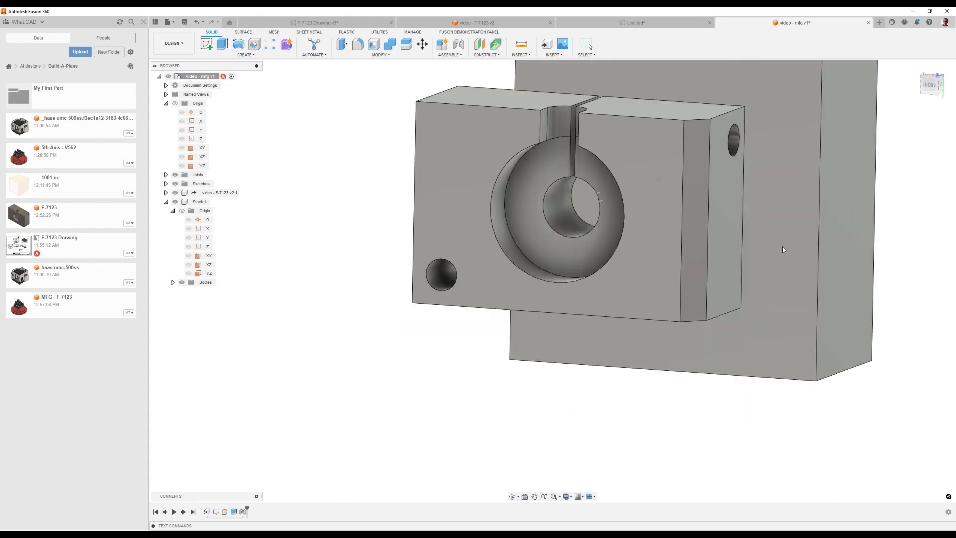
- Edit the new joint to a Rigid motion type and tidy the browser
right_click(246, 512)
left_click(271, 444)
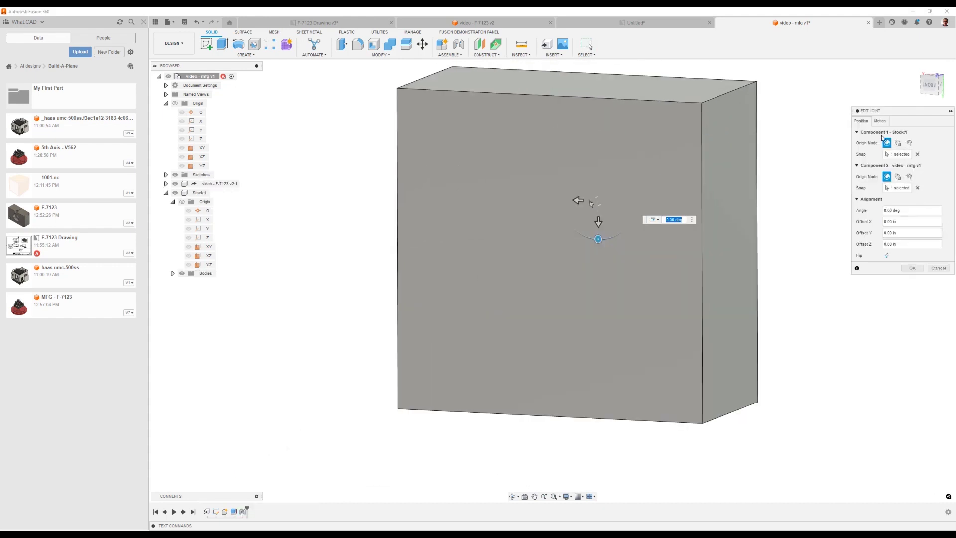
left_click(880, 121)
left_click(916, 132)
left_click(904, 138)
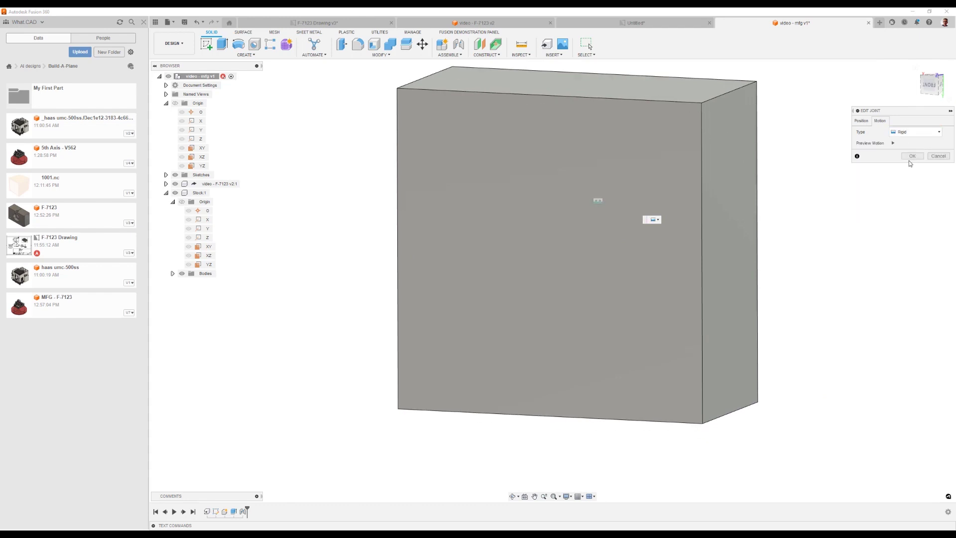
left_click(911, 156)
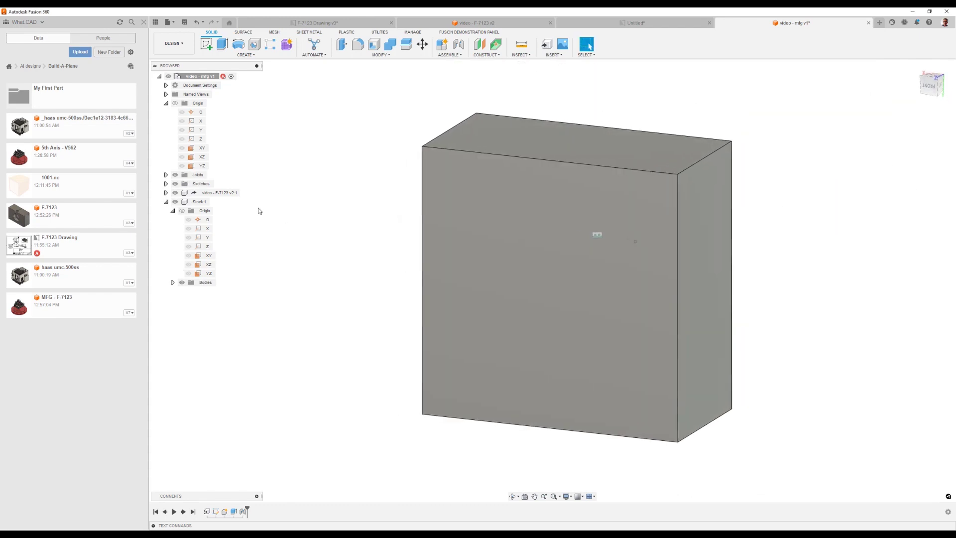
left_click(211, 192)
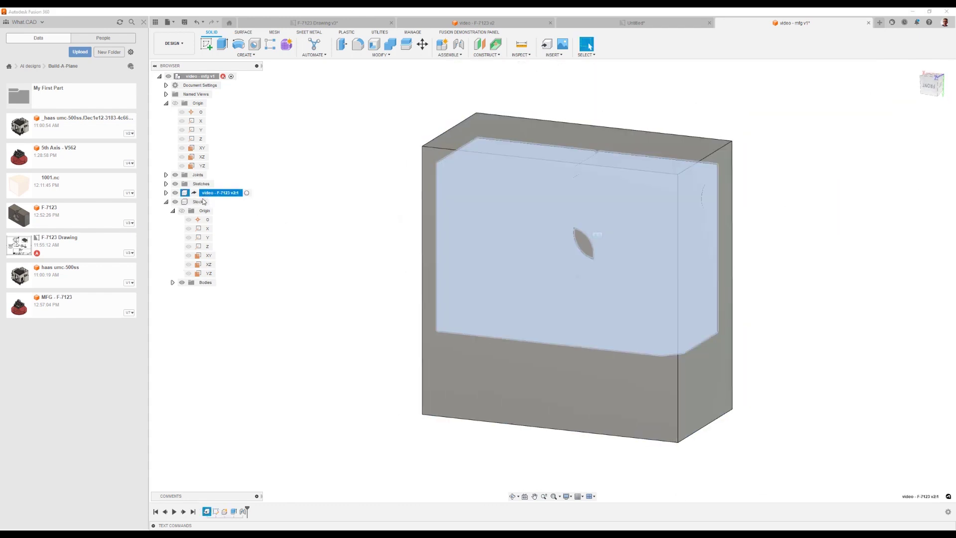
left_click(167, 201)
left_click(344, 192)
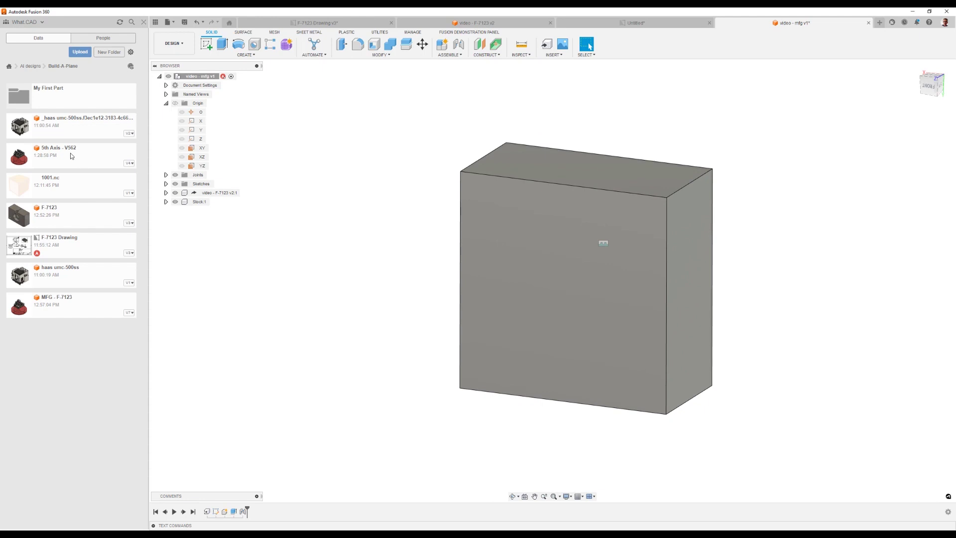
left_click_drag(71, 154, 401, 314)
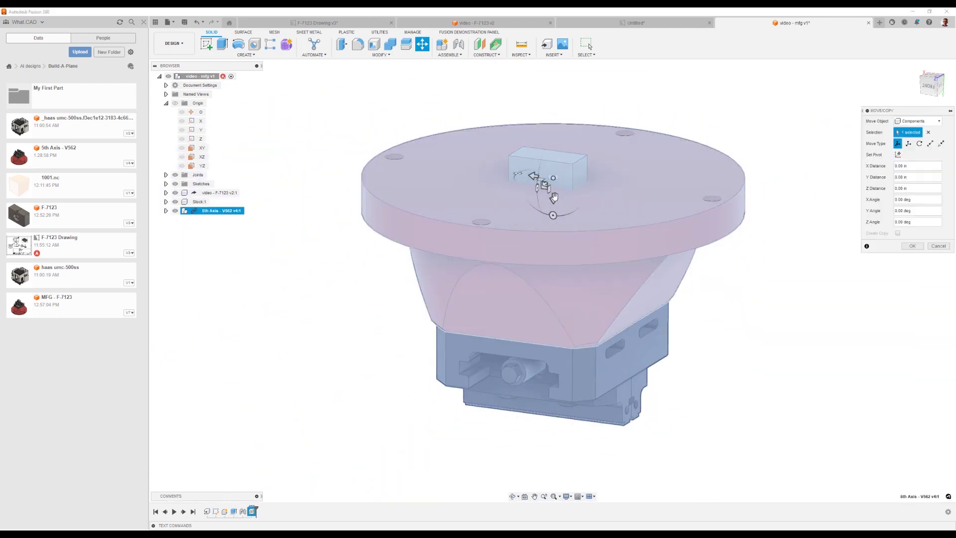
left_click_drag(551, 204, 540, 298)
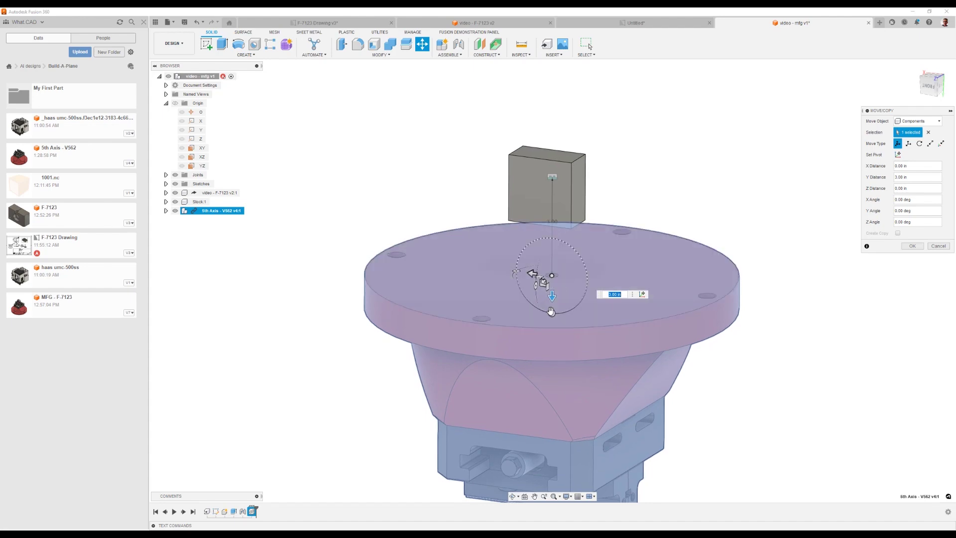
left_click_drag(521, 278, 552, 222)
left_click_drag(552, 255, 561, 452)
middle_click_drag(559, 307, 881, 297, "shift")
left_click(911, 246)
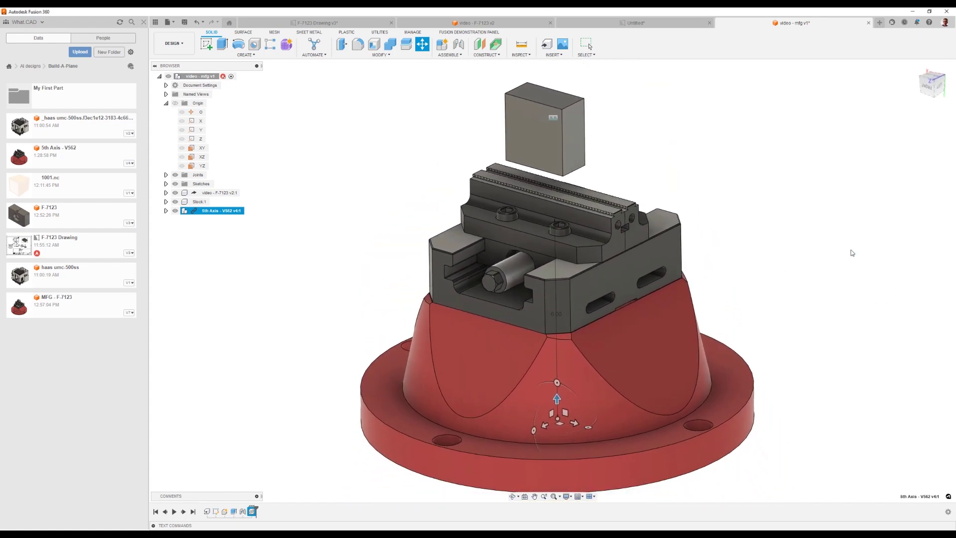
scroll(587, 243, "up", 3)
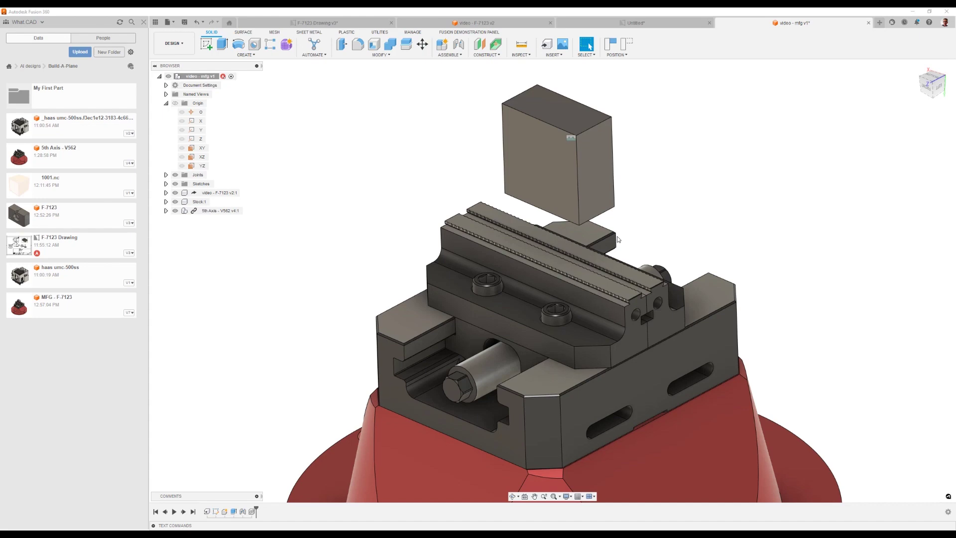
left_click_drag(498, 259, 385, 306)
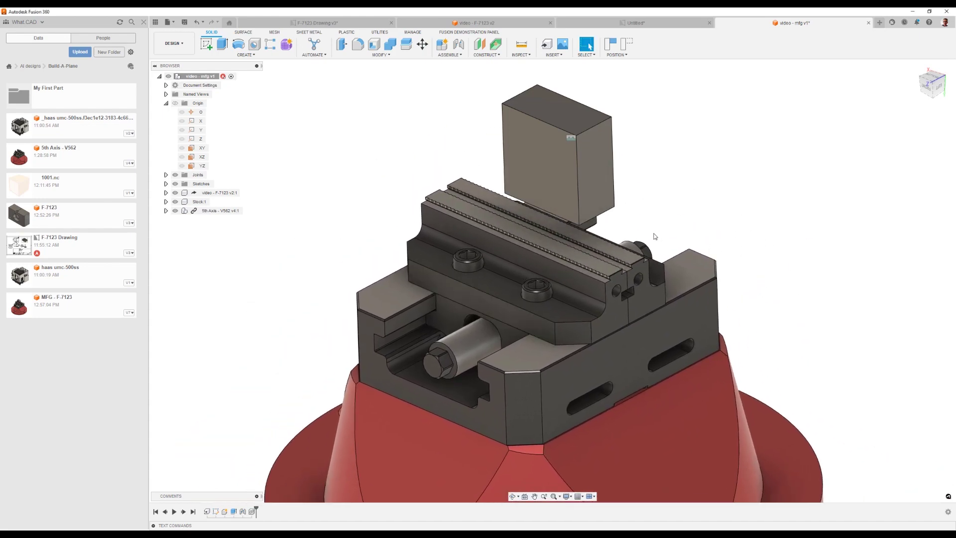
scroll(637, 239, "up", 2)
scroll(626, 281, "up", 3)
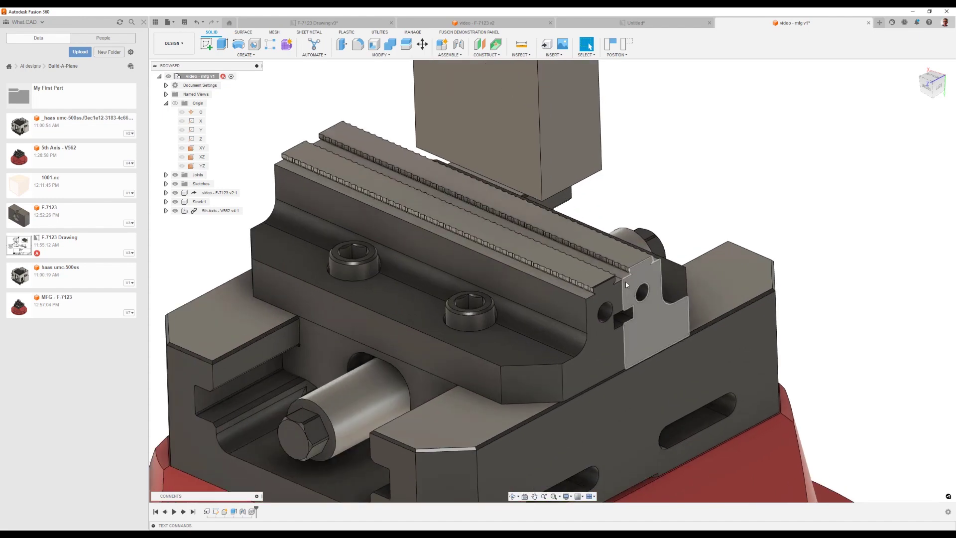
scroll(526, 195, "down", 3)
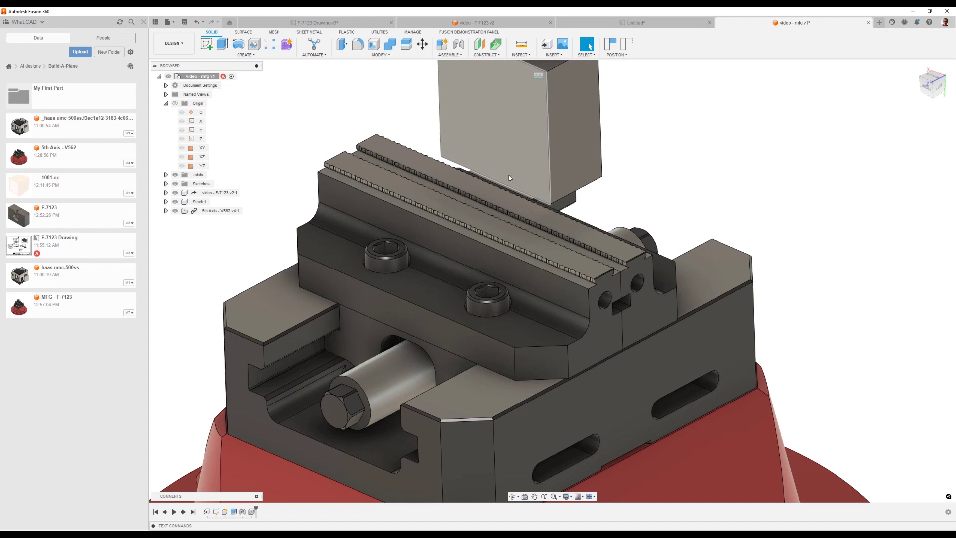
- Start a joint from a snap point on the stock block to the vise jaw corner
left_click(456, 48)
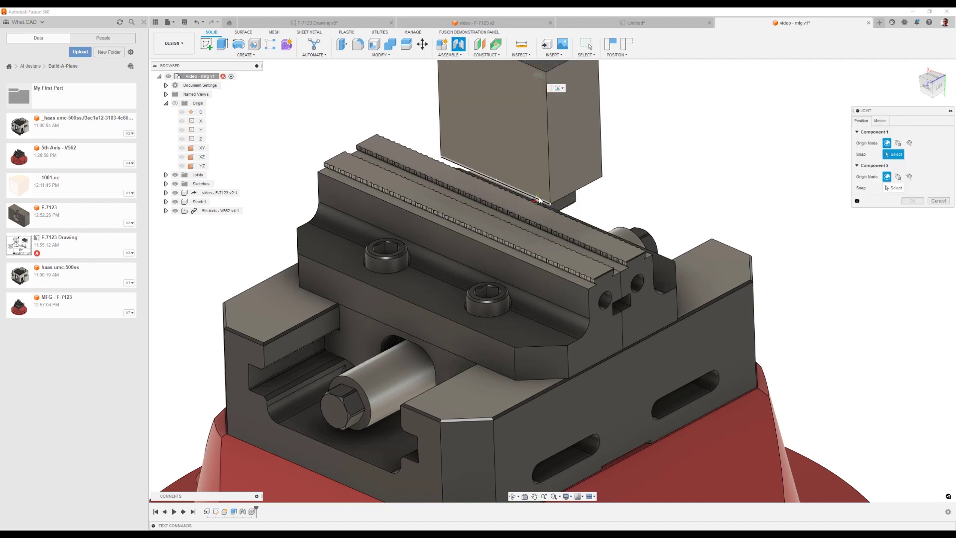
scroll(553, 207, "up", 3)
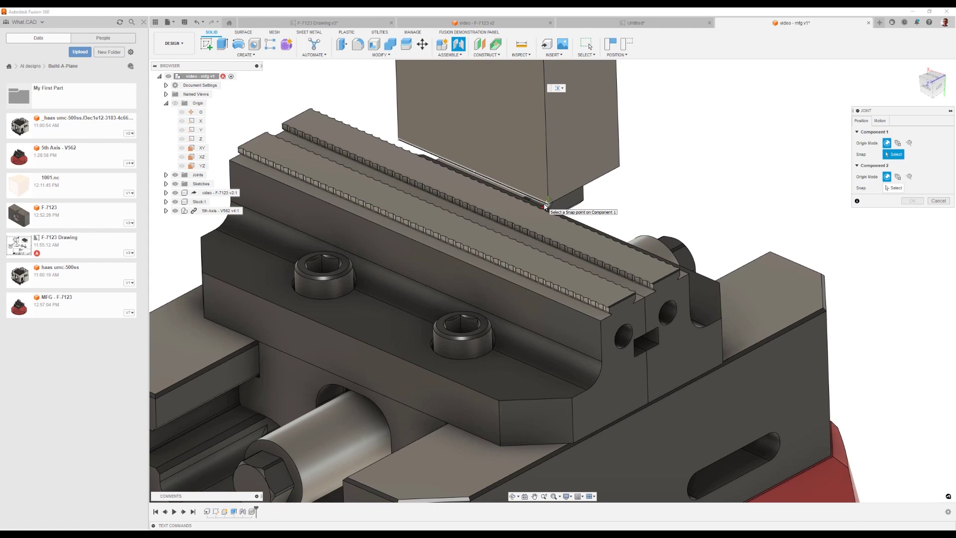
left_click(545, 206)
middle_click_drag(548, 299, 528, 303, "shift")
scroll(523, 302, "up", 5)
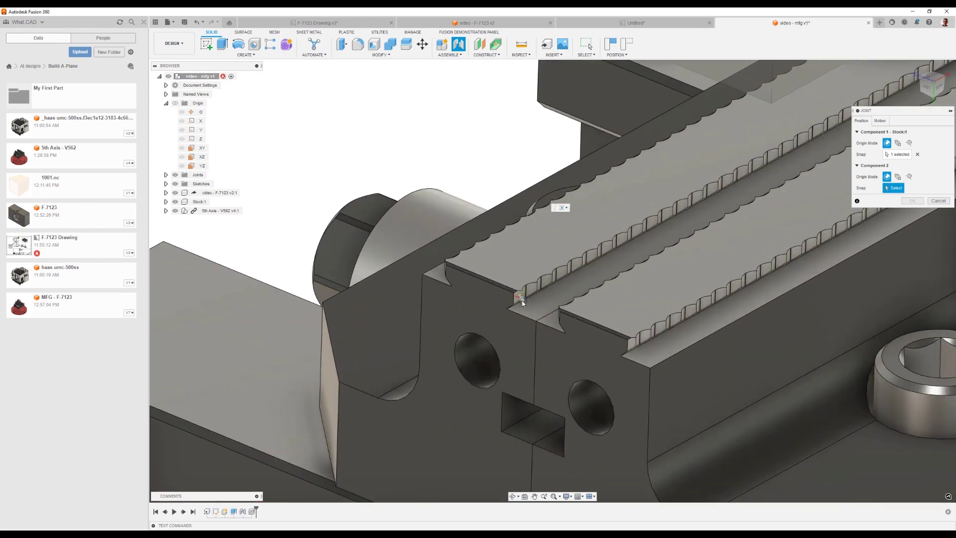
scroll(522, 303, "up", 5)
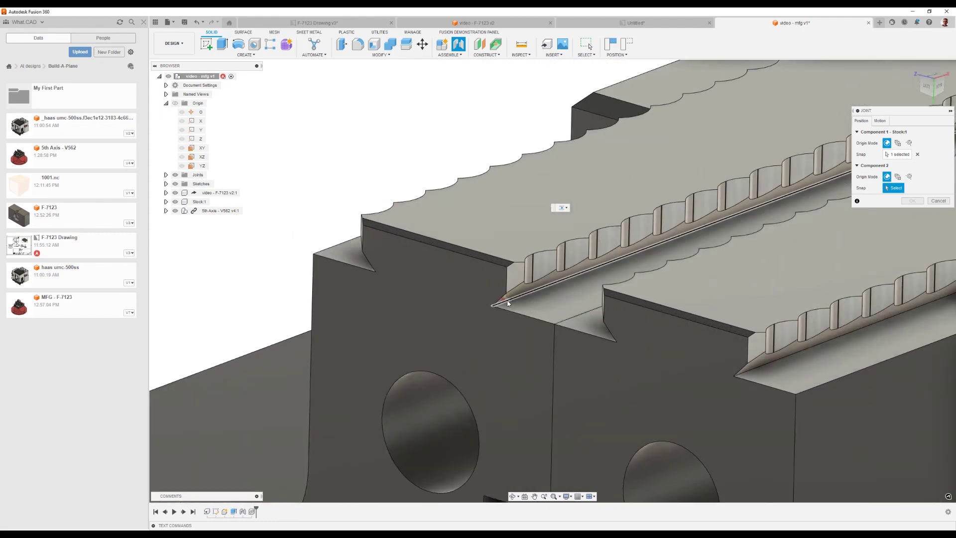
left_click(508, 303)
scroll(528, 293, "down", 5)
scroll(537, 284, "down", 5)
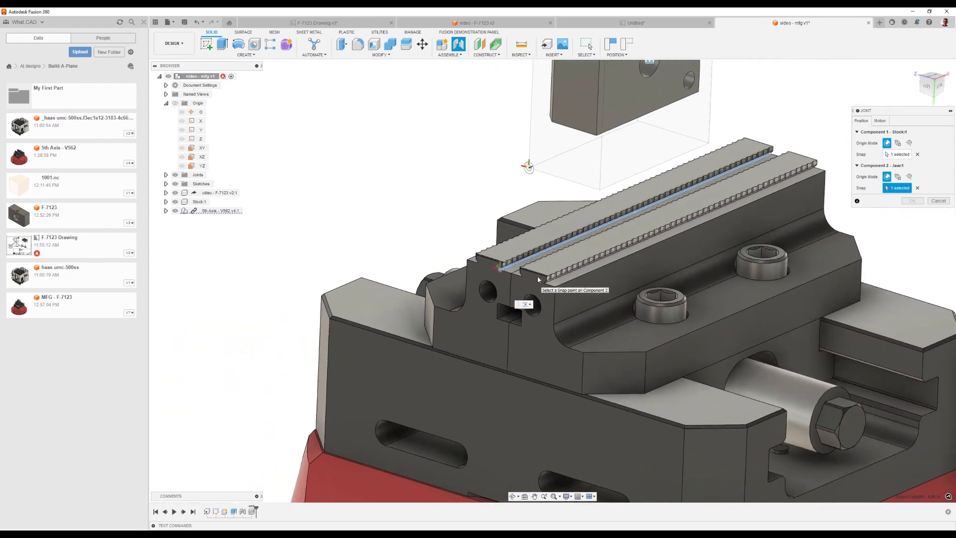
scroll(537, 285, "up", 2)
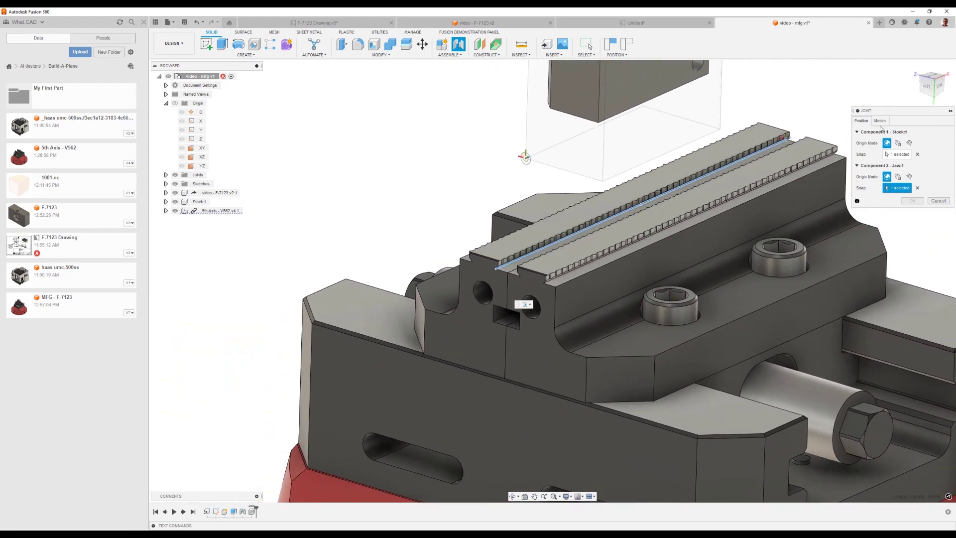
- Set the stock-to-jaw joint type to Rigid
left_click(879, 121)
scroll(800, 164, "down", 3)
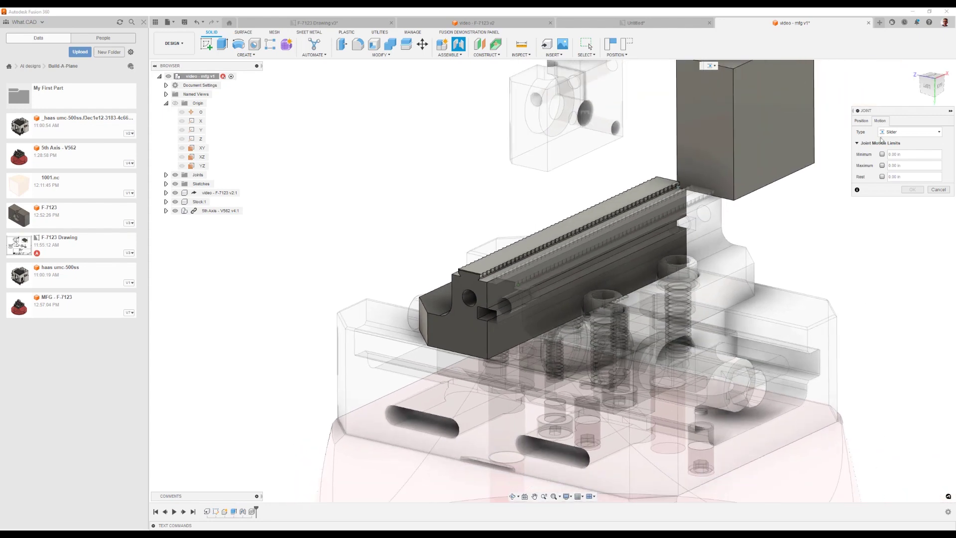
left_click(911, 132)
left_click(899, 140)
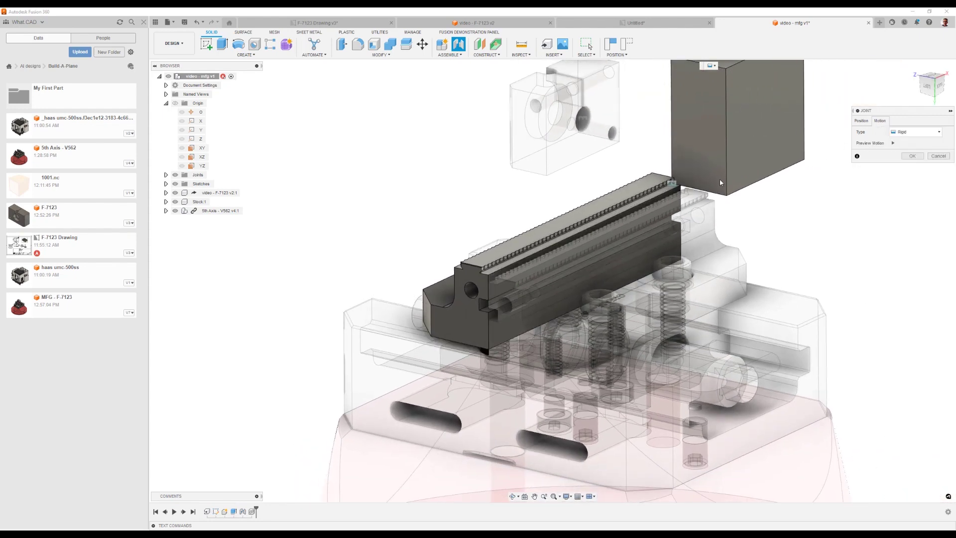
scroll(719, 178, "down", 2)
left_click(860, 121)
scroll(586, 150, "up", 2)
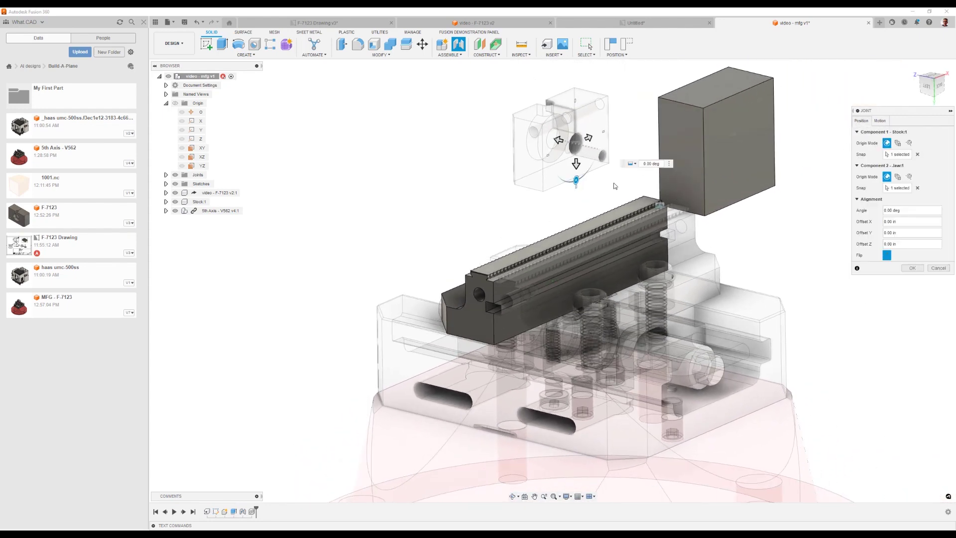
- Set Offset X to 0, lower the stock to Z -3.60 in onto the jaw, and create the joint
left_click_drag(591, 135, 681, 185)
left_click(761, 228)
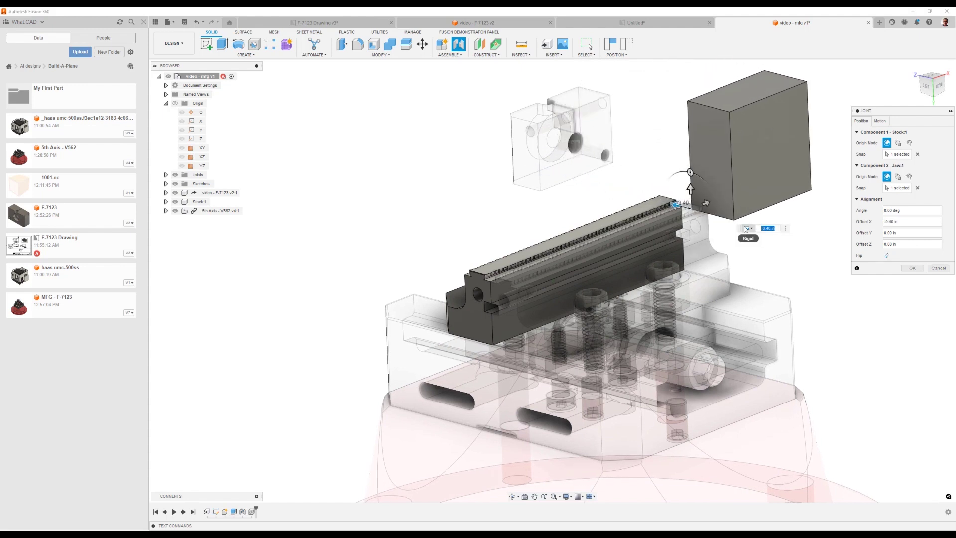
type("0")
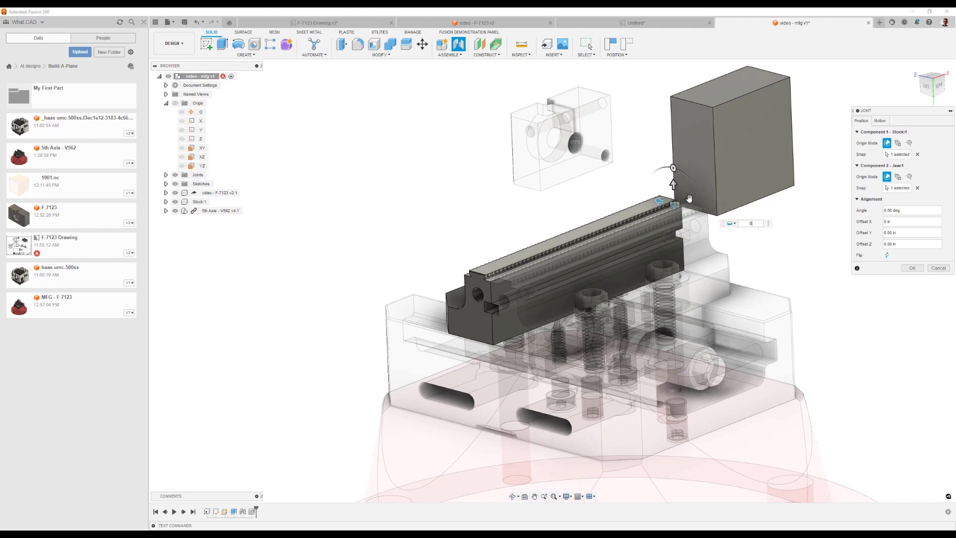
left_click_drag(690, 198, 555, 253)
scroll(553, 250, "up", 5)
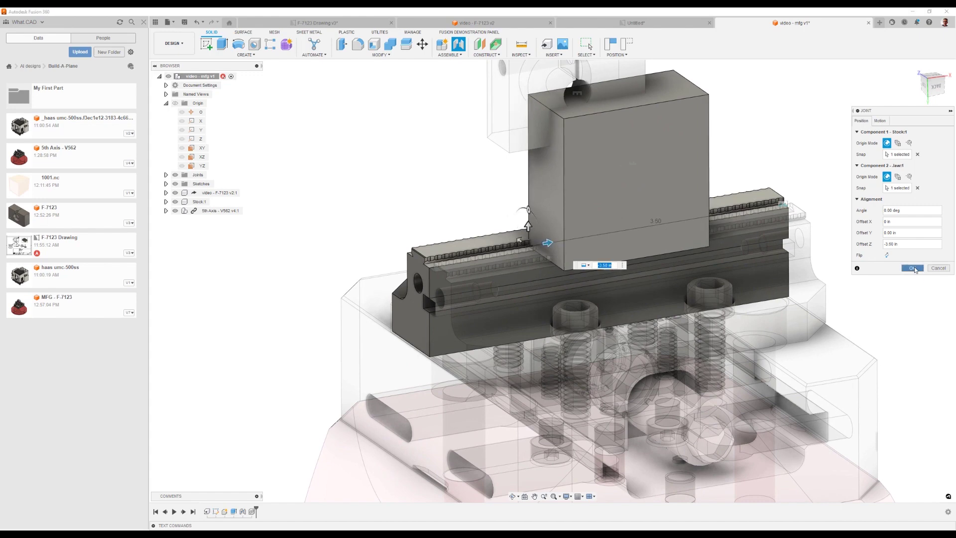
left_click(912, 268)
scroll(648, 264, "down", 3)
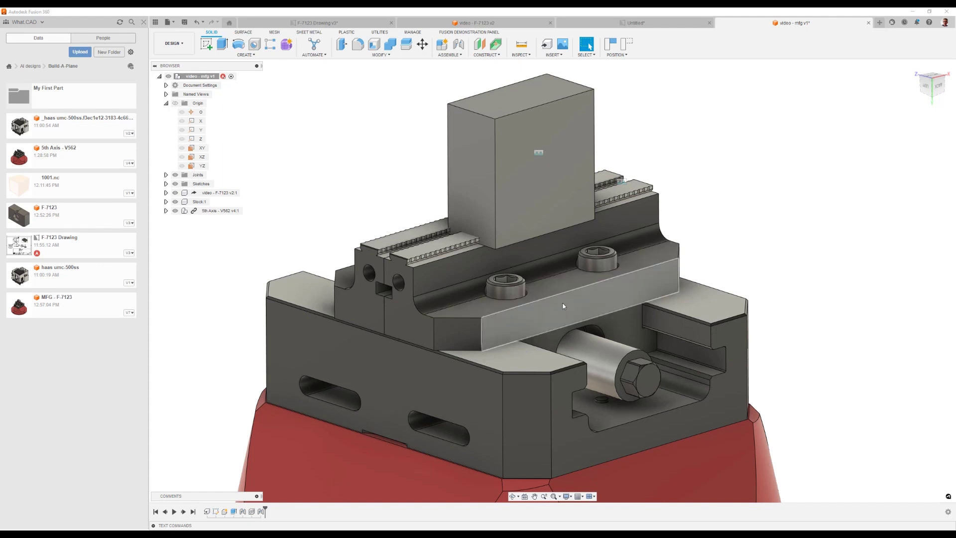
- Slide the vise jaw closed on the stock, switch to Manufacture and start a new setup
left_click_drag(563, 306, 592, 323)
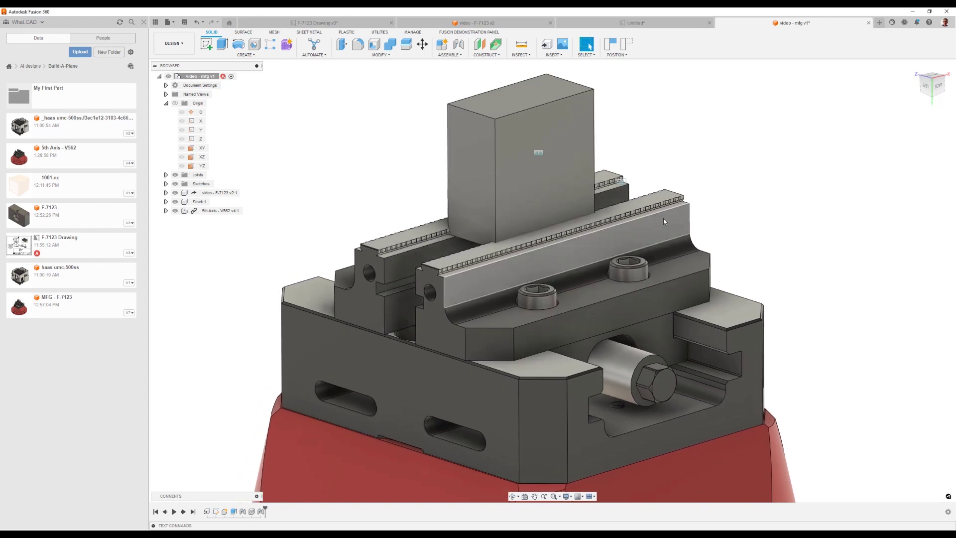
left_click(175, 44)
left_click(169, 127)
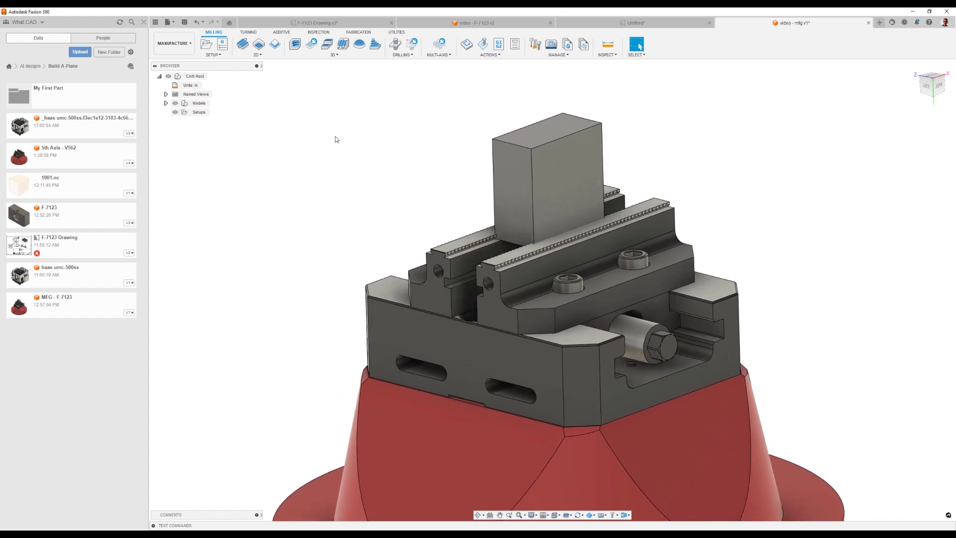
left_click(205, 49)
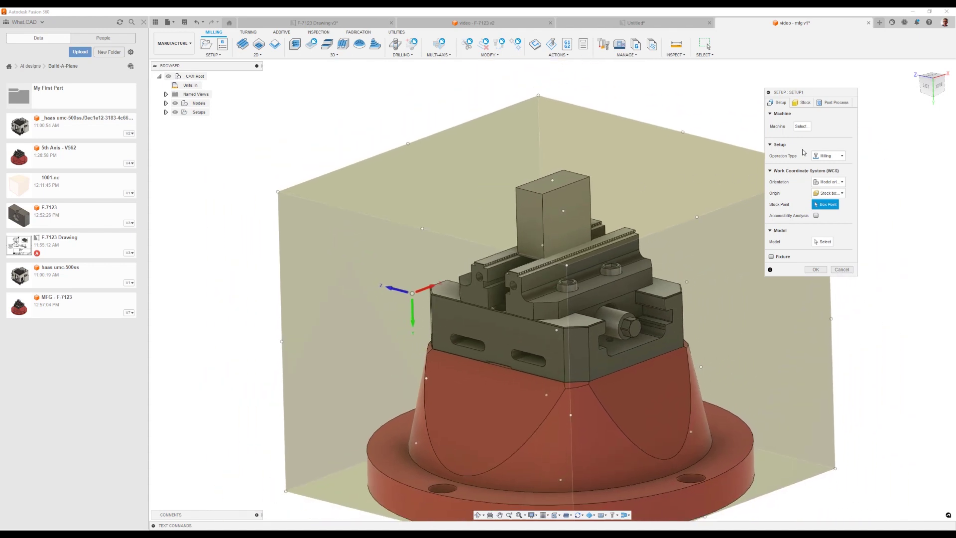
- Search the Fusion 360 machine library for 'umc 500' and select the HAAS UMC-500SS
left_click(801, 128)
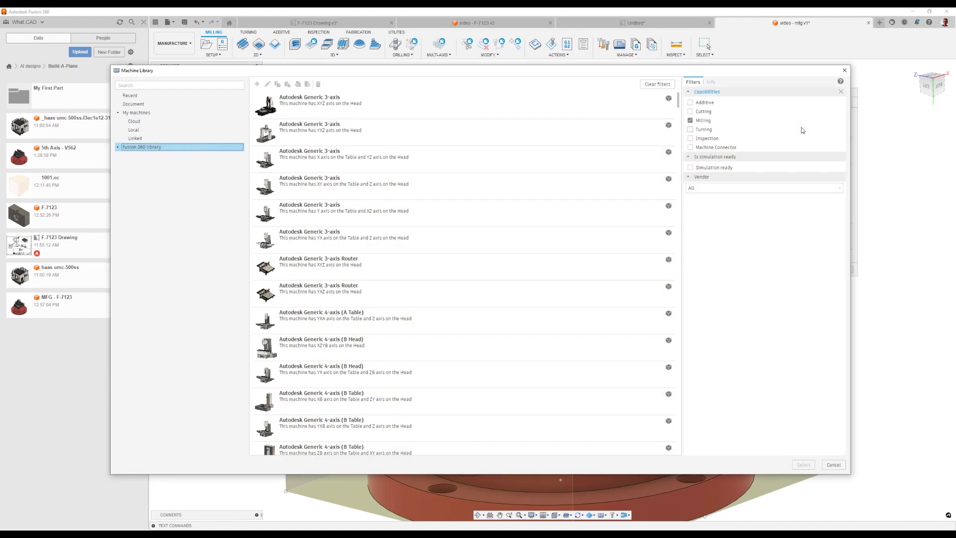
left_click(118, 147)
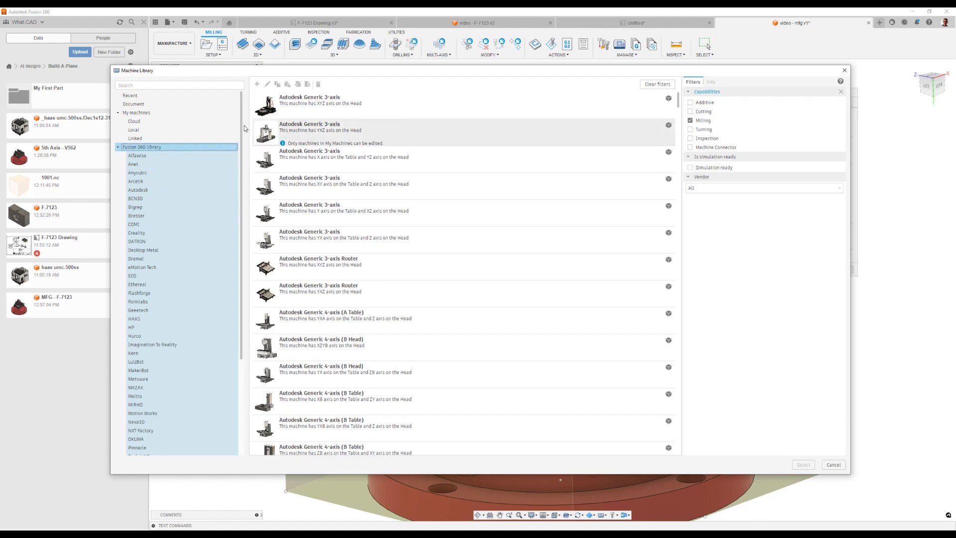
left_click(164, 89)
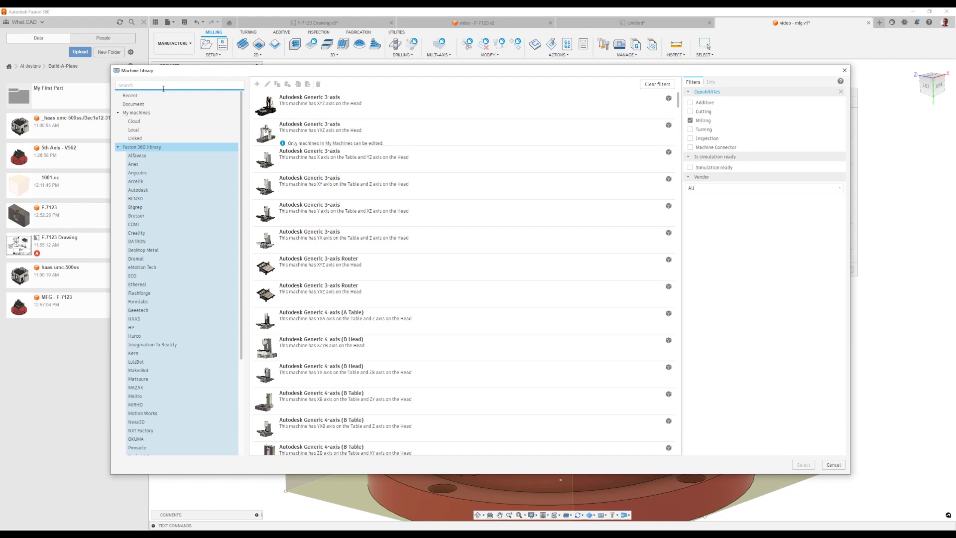
type("umc")
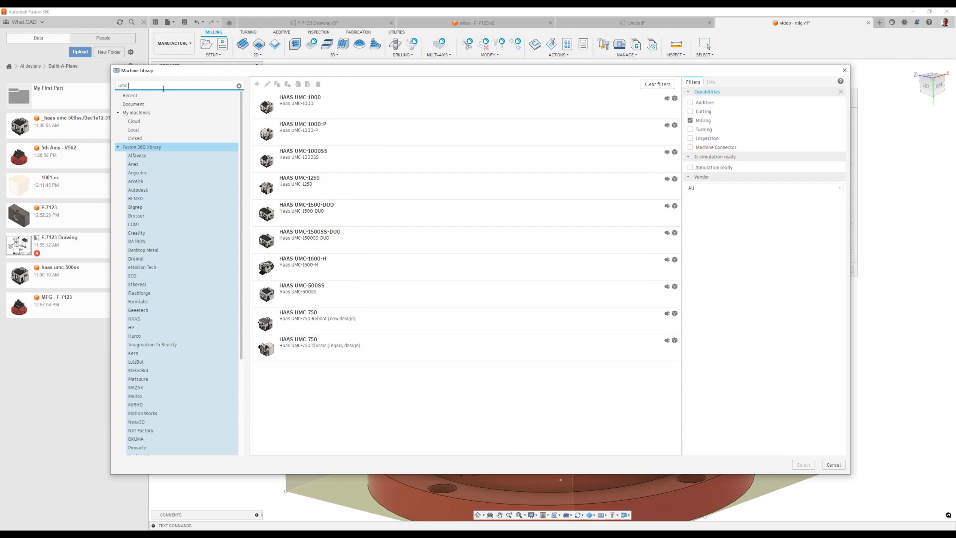
type(" 500")
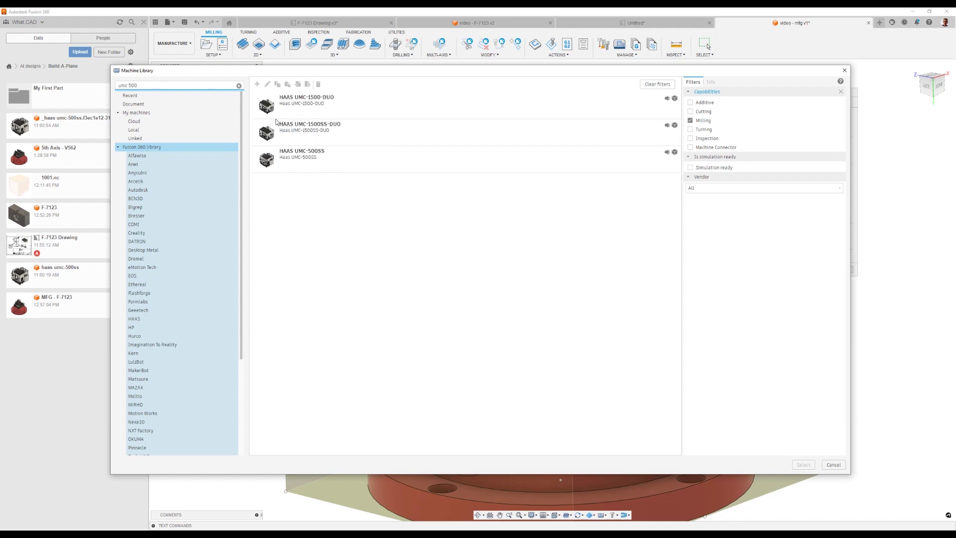
left_click(386, 154)
left_click(799, 464)
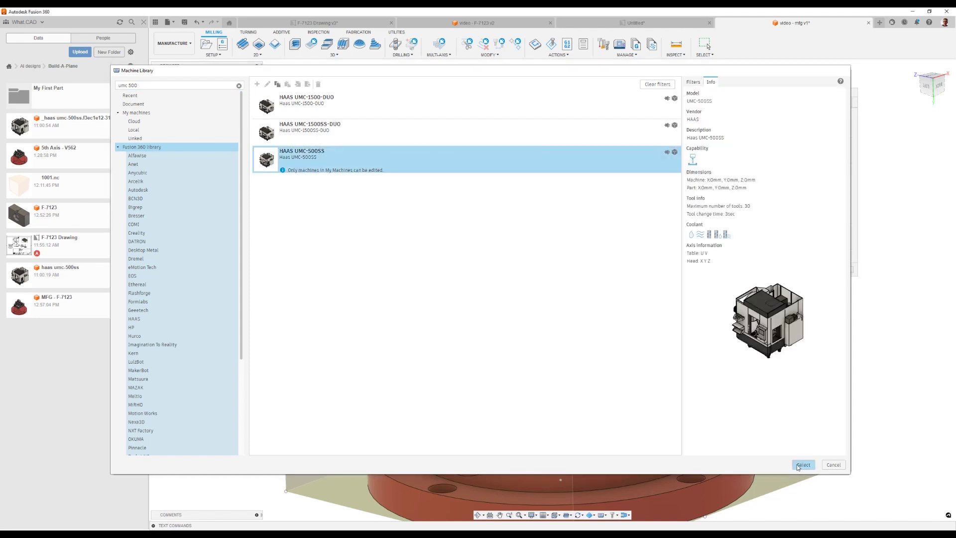
- Download the UMC-500SS machine model and save both files to AI designs > Build-A-Plane > My First Part
left_click(512, 288)
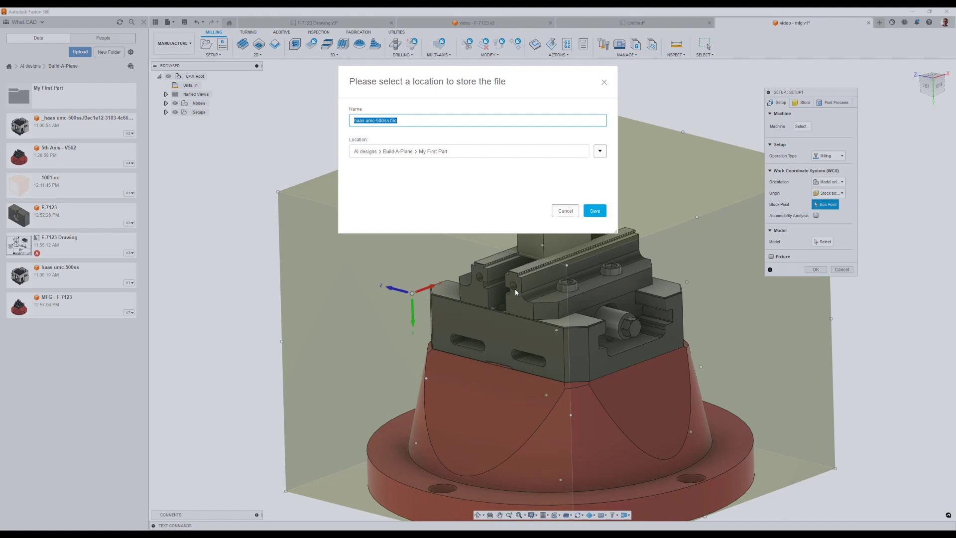
left_click(593, 212)
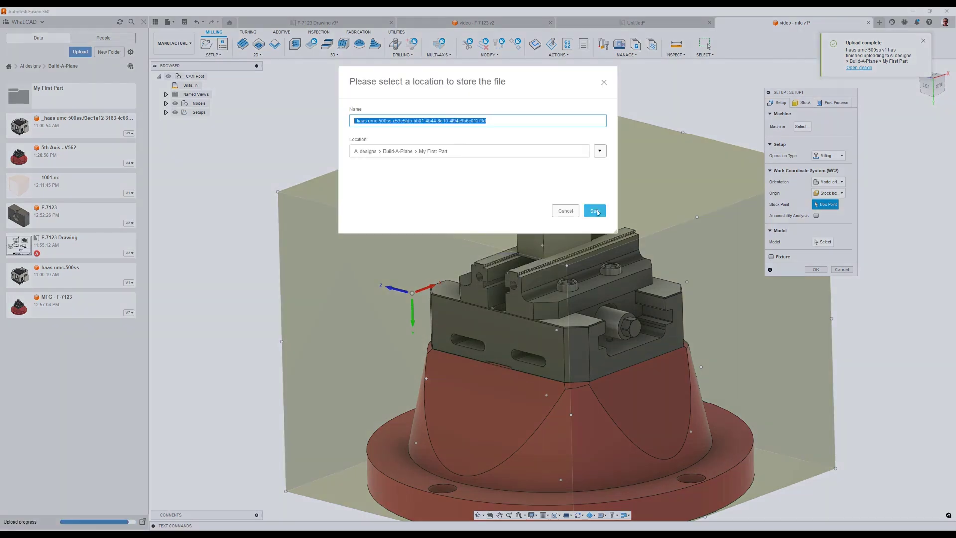
left_click(596, 211)
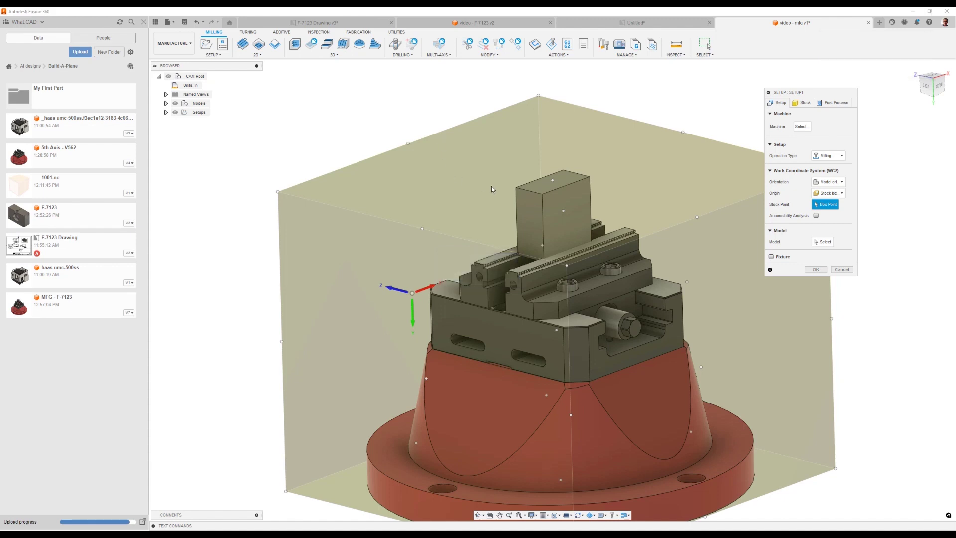
left_click(561, 285)
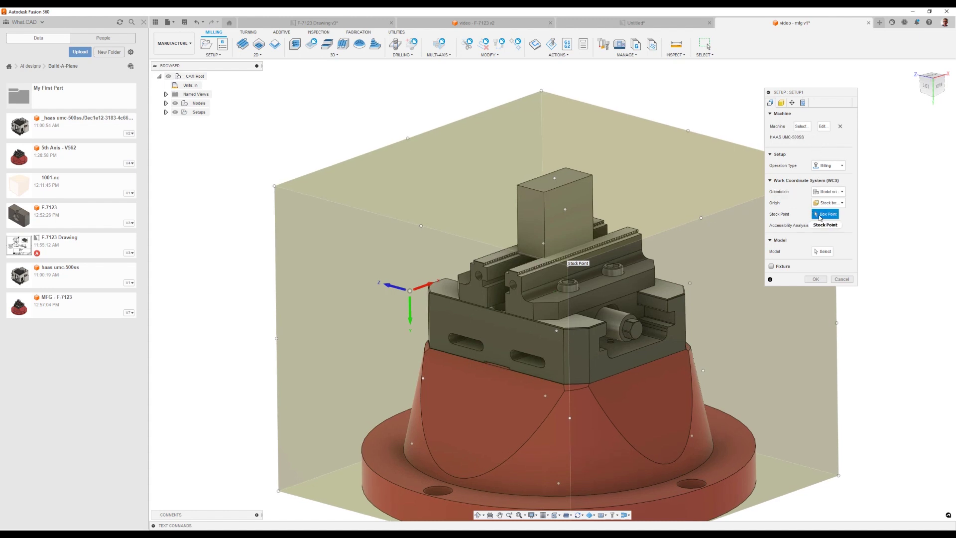
- Select the F-7123 body under Models > video - mfg v1:1 as Setup1's model
left_click(826, 252)
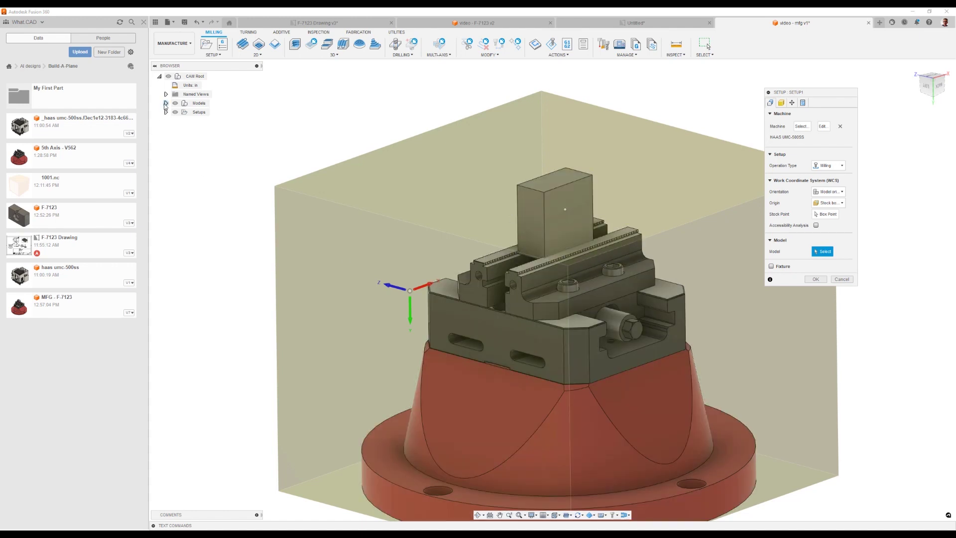
left_click(165, 103)
left_click(173, 112)
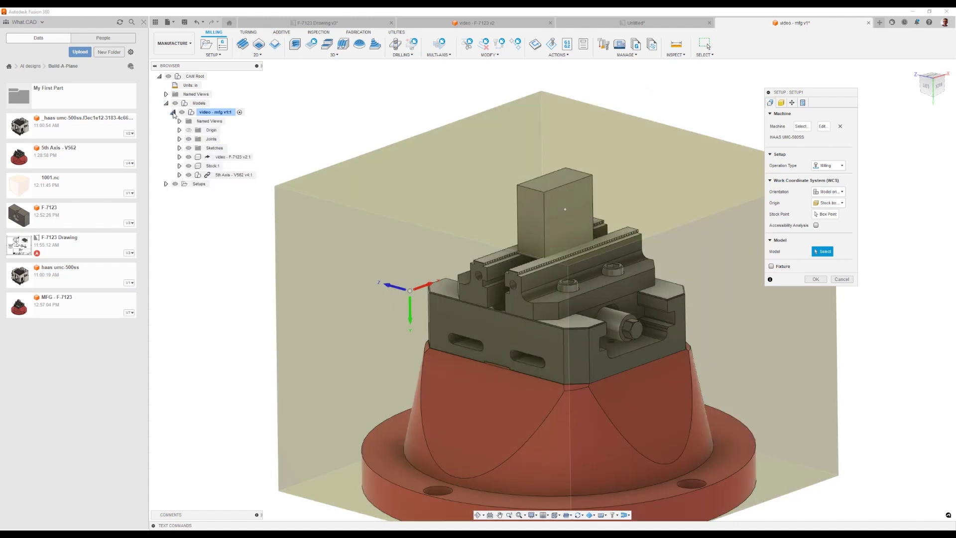
left_click(215, 157)
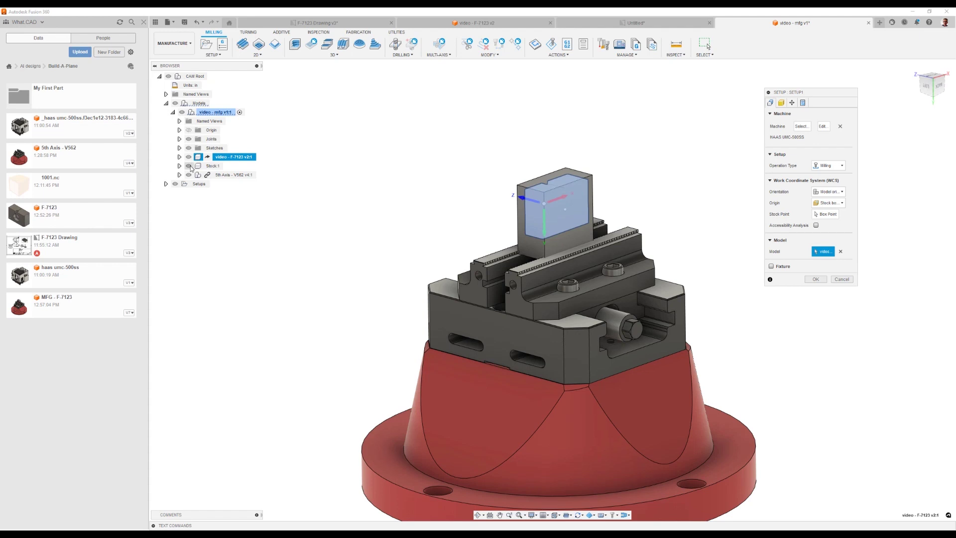
scroll(560, 182, "up", 5)
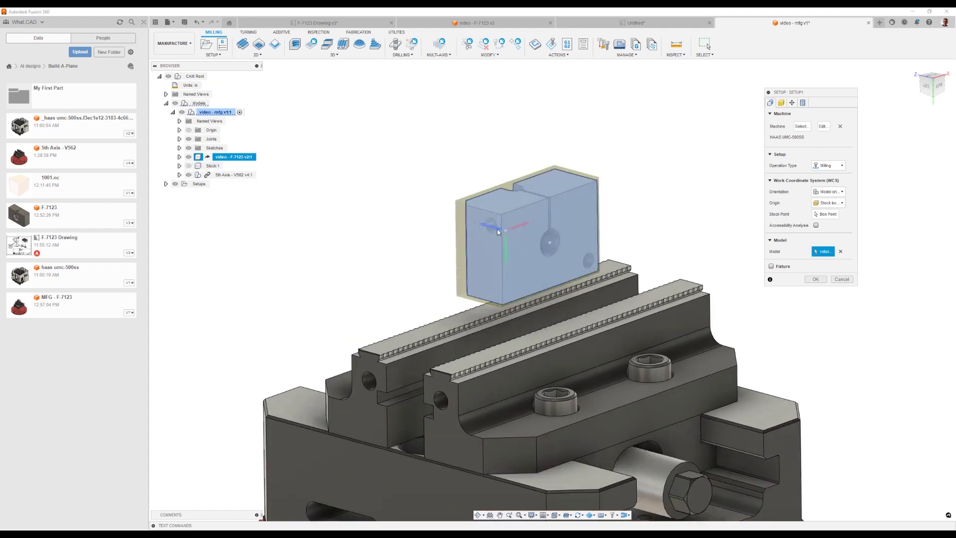
scroll(515, 243, "down", 3)
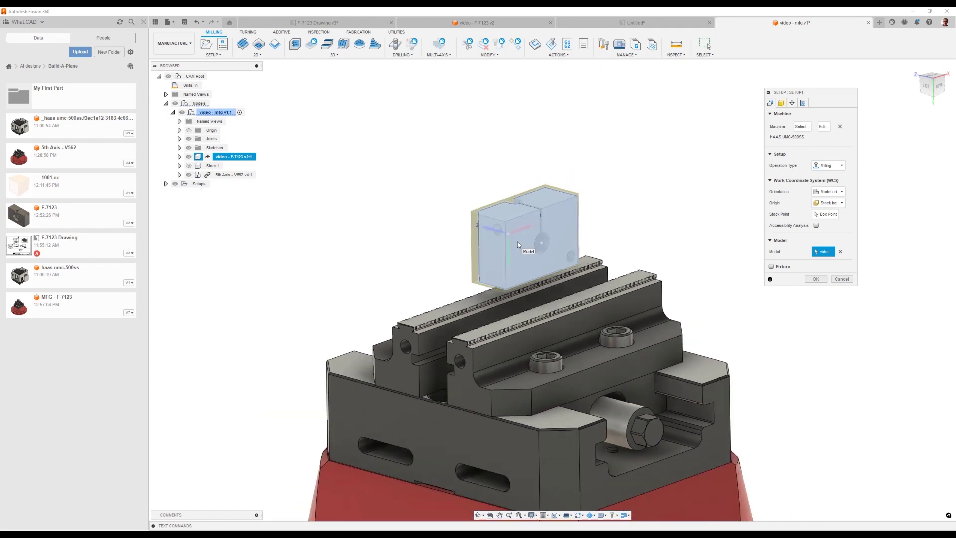
scroll(635, 200, "down", 4)
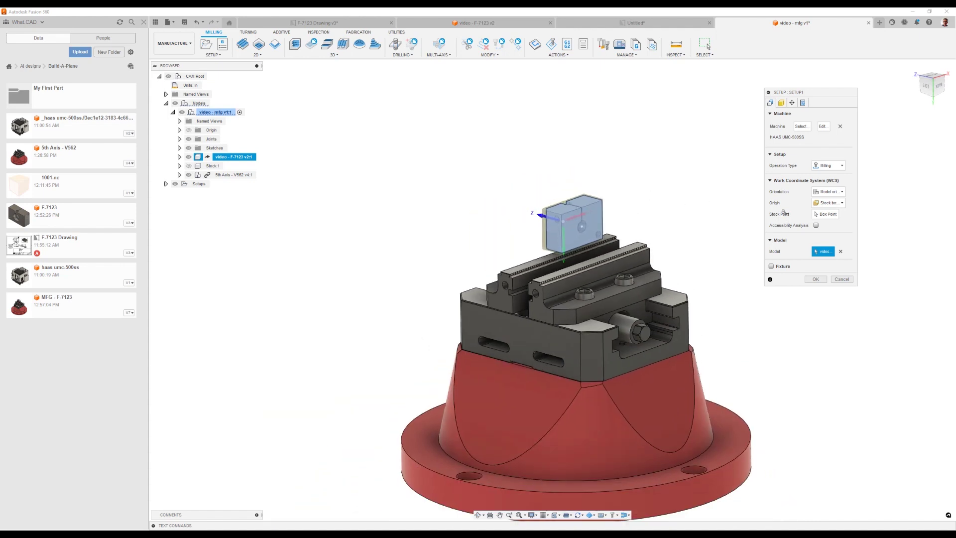
- Orient the WCS by Z axis/plane & X axis, taking Z from the part's top face
left_click(836, 192)
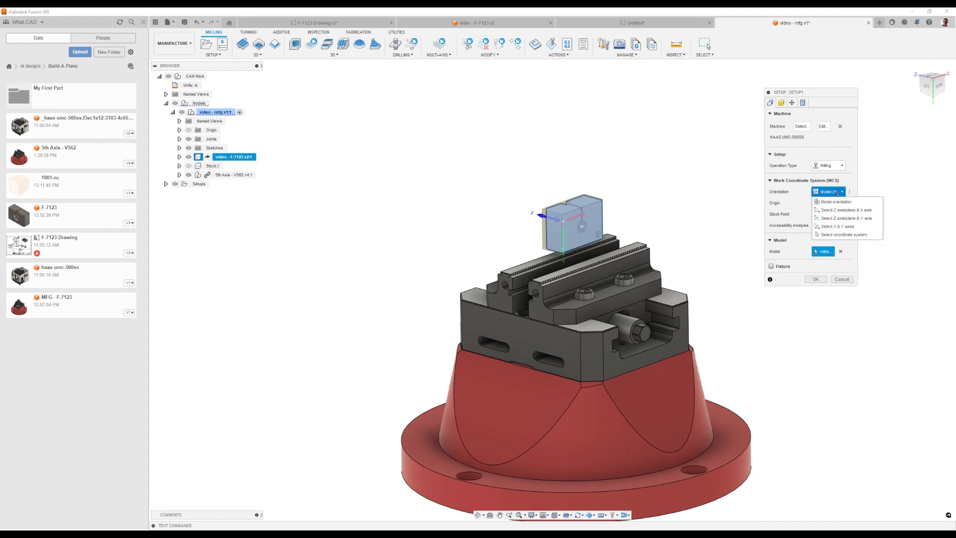
left_click(837, 210)
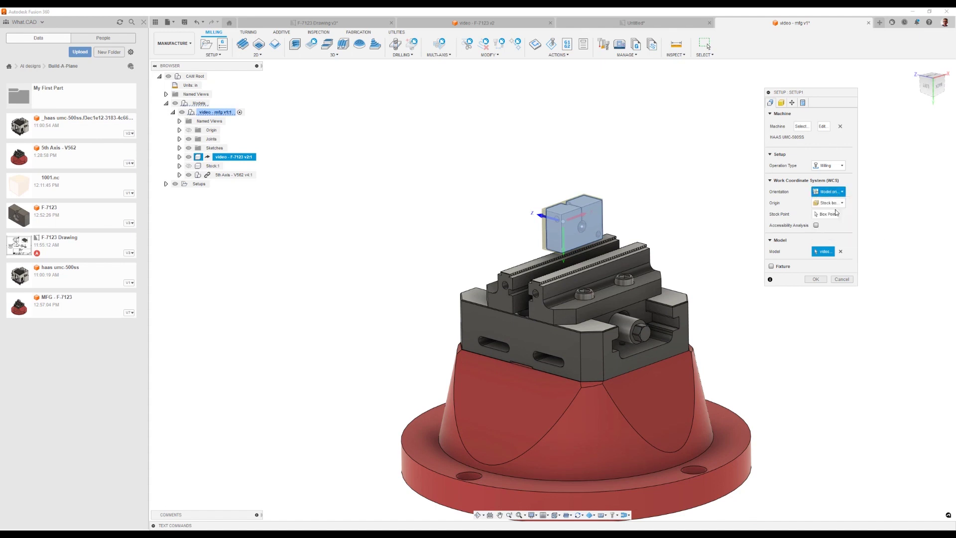
left_click(569, 212)
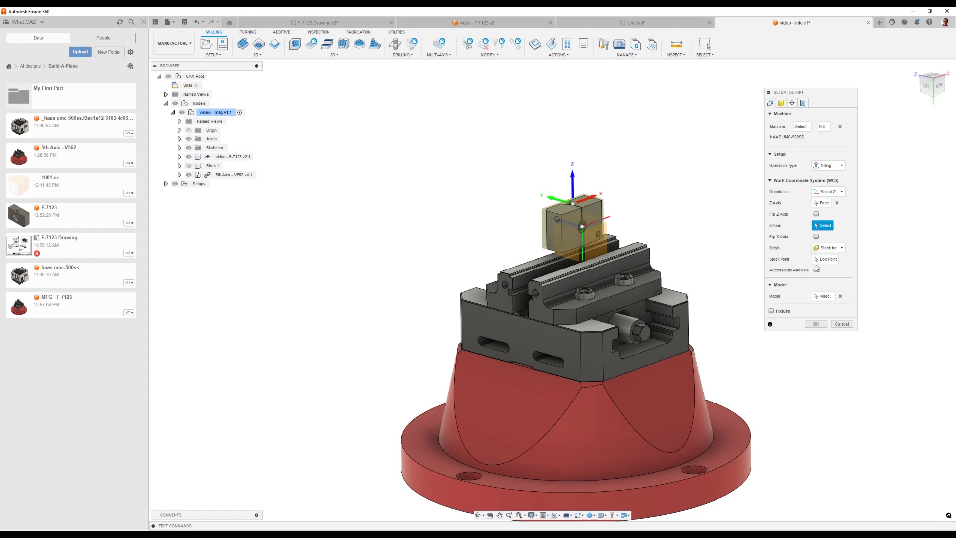
- Place the WCS origin on the rotary base's 6.377 in centre hole edge
left_click(831, 247)
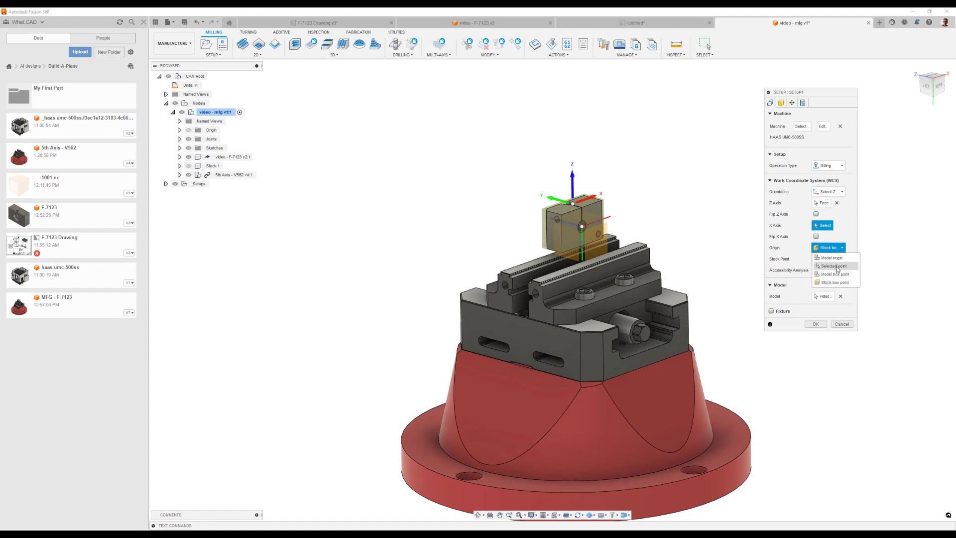
left_click(836, 266)
middle_click_drag(760, 278, 576, 382, "shift")
scroll(572, 370, "up", 5)
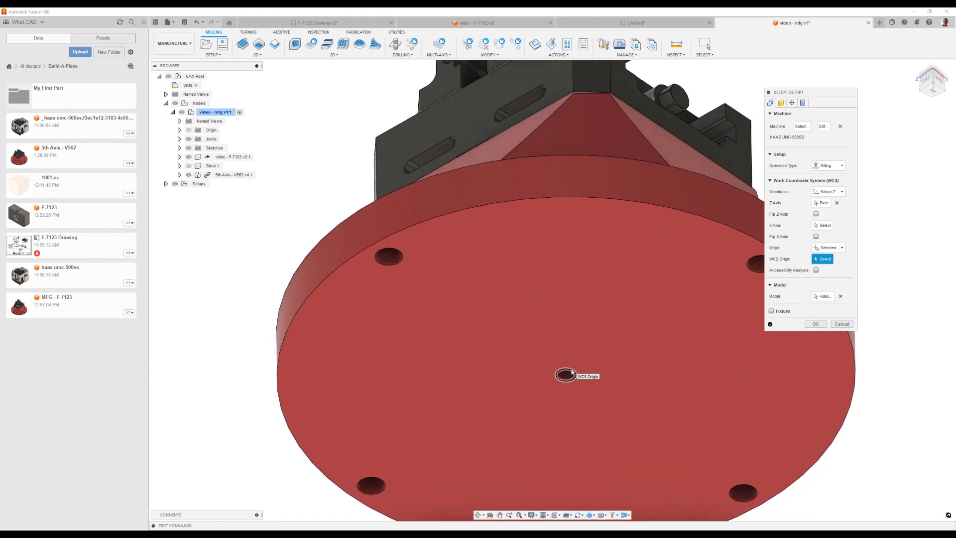
left_click(571, 373)
key("F6")
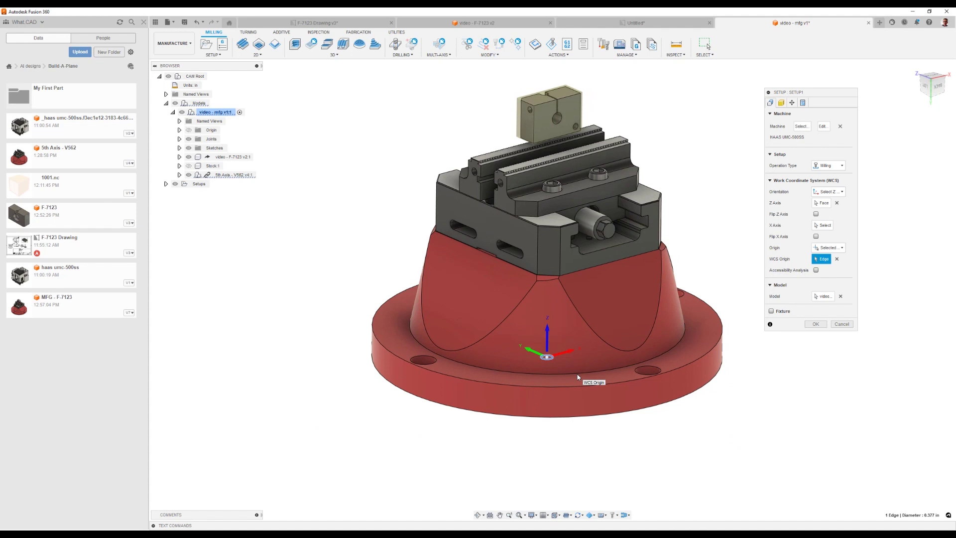
scroll(569, 349, "up", 1)
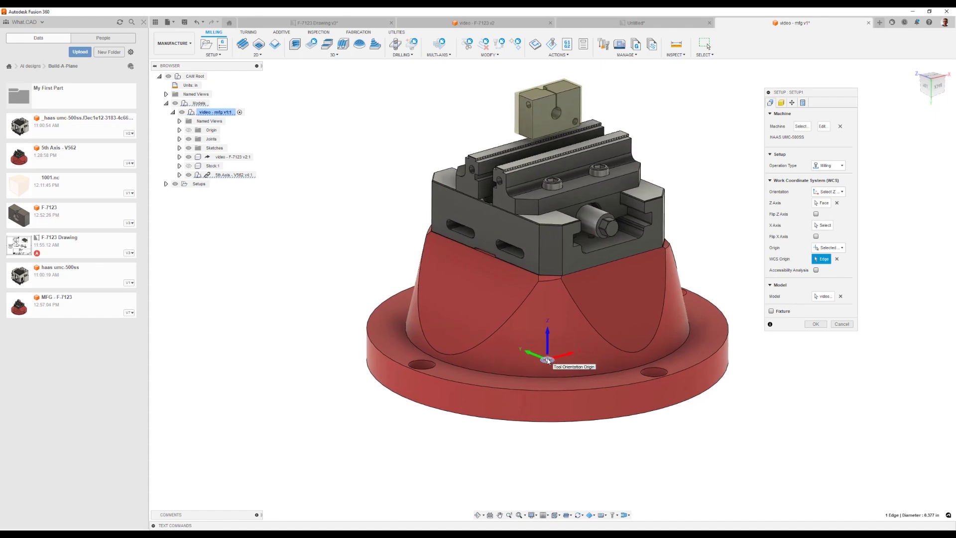
scroll(548, 360, "up", 1)
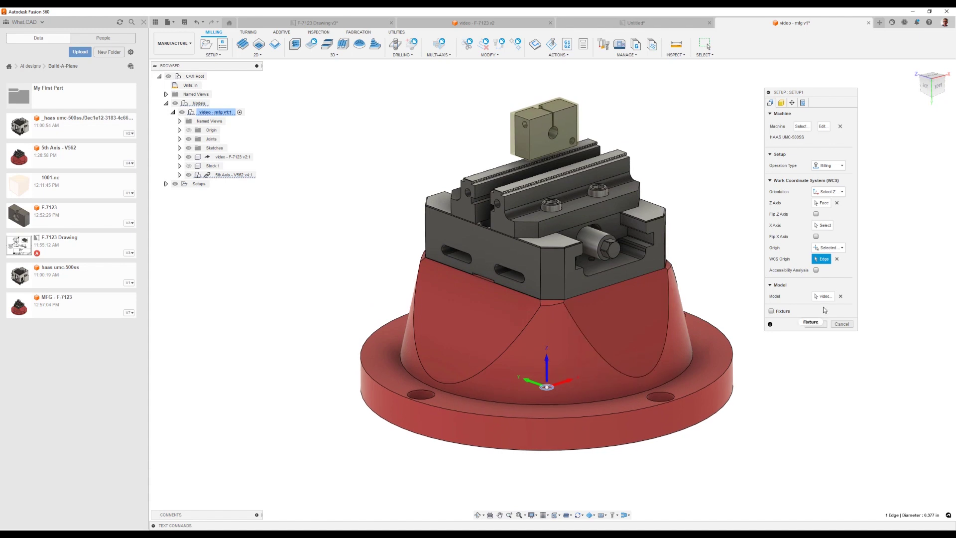
- Use 5th Axis - V562 as the fixture and the Stock:1 solid as From solid stock
left_click(772, 310)
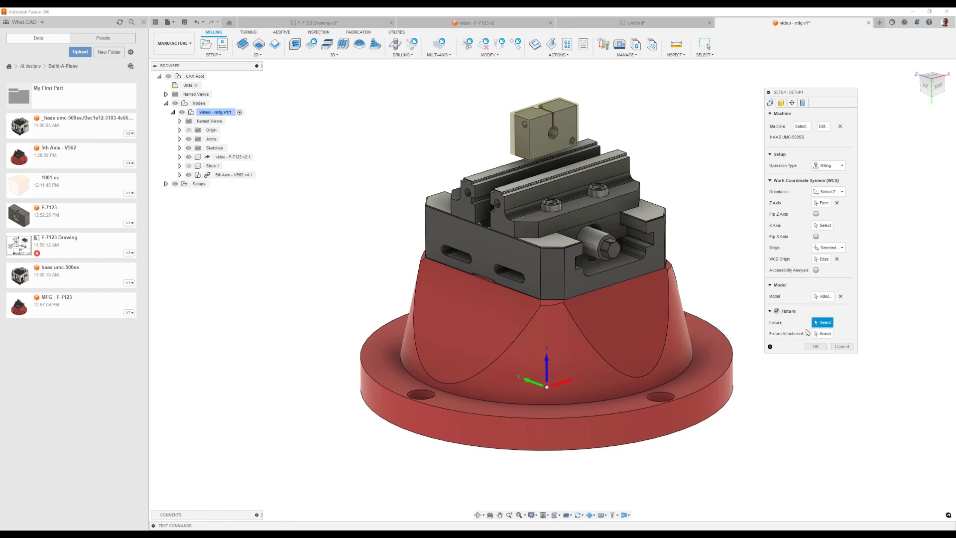
left_click(232, 175)
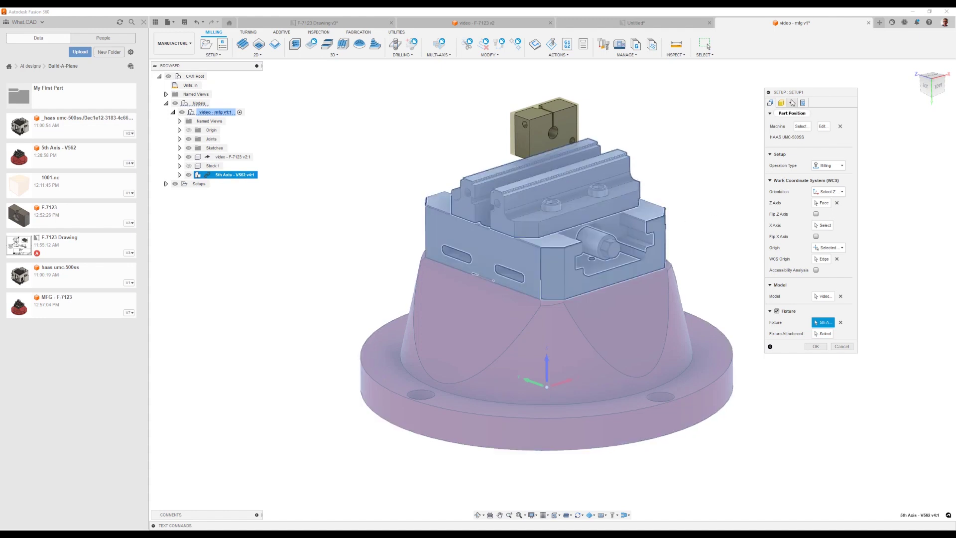
left_click(780, 103)
left_click(826, 125)
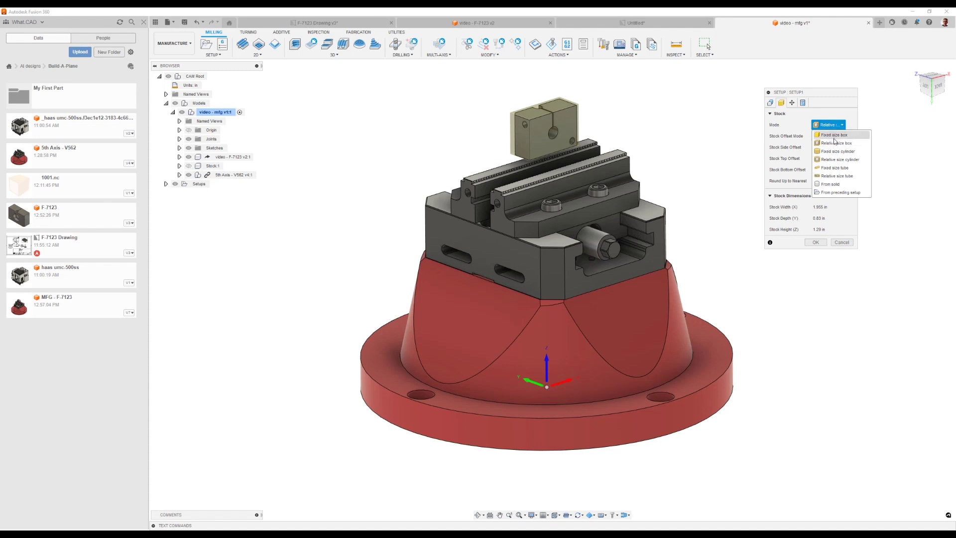
left_click(833, 184)
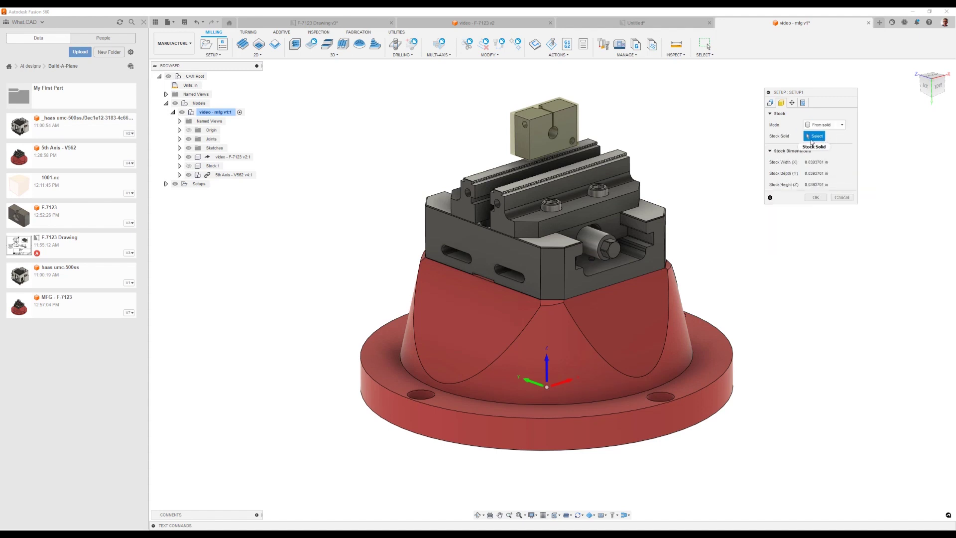
left_click(213, 165)
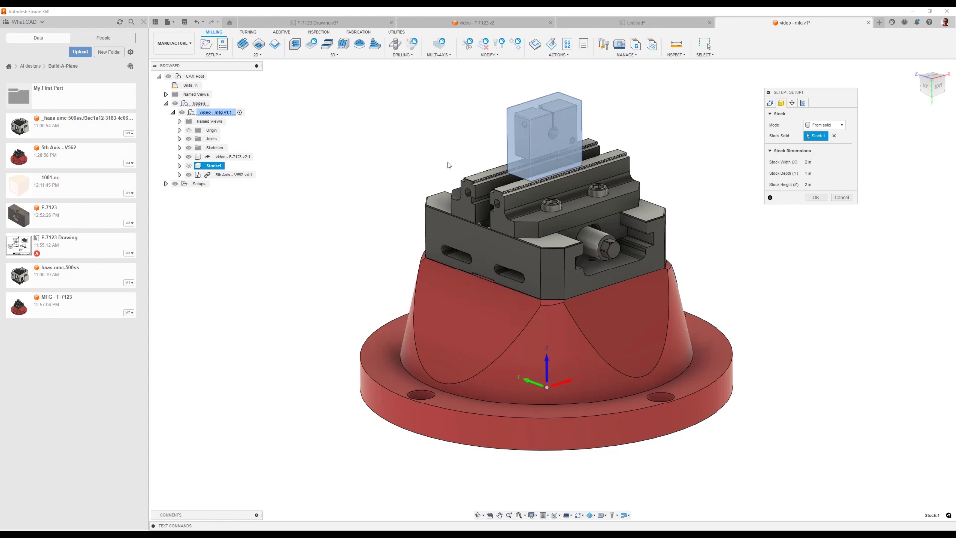
- Review part position, create Setup1, and view the part on the vise with the machine hidden
left_click(793, 103)
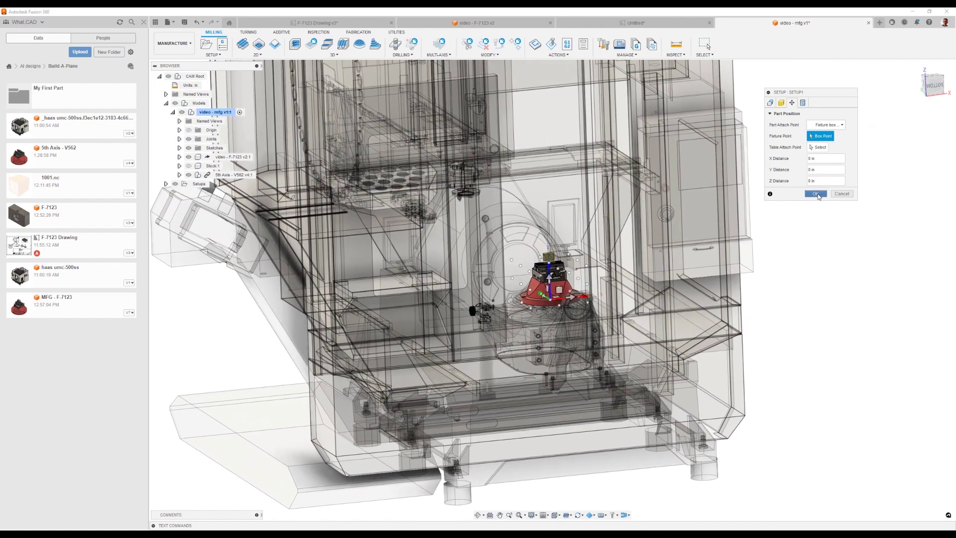
left_click(816, 195)
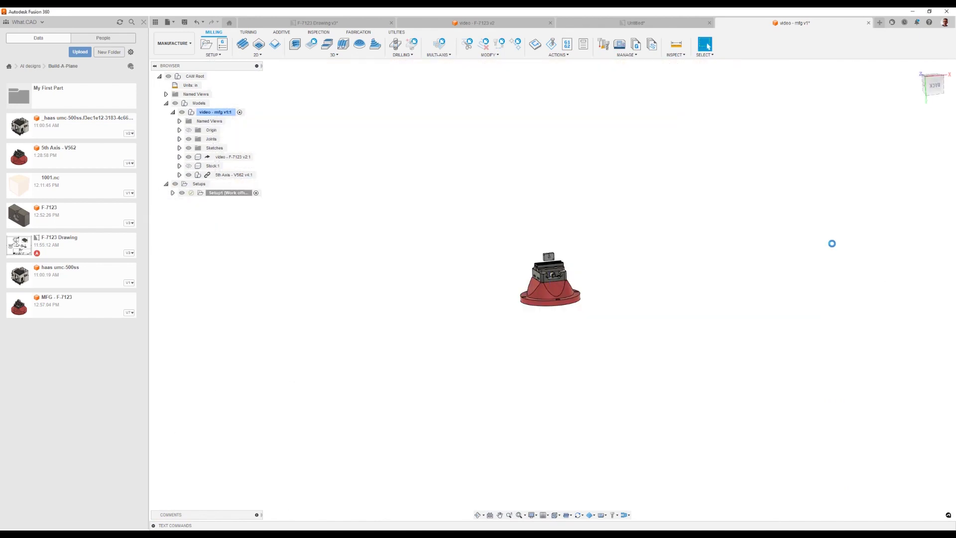
left_click(217, 194)
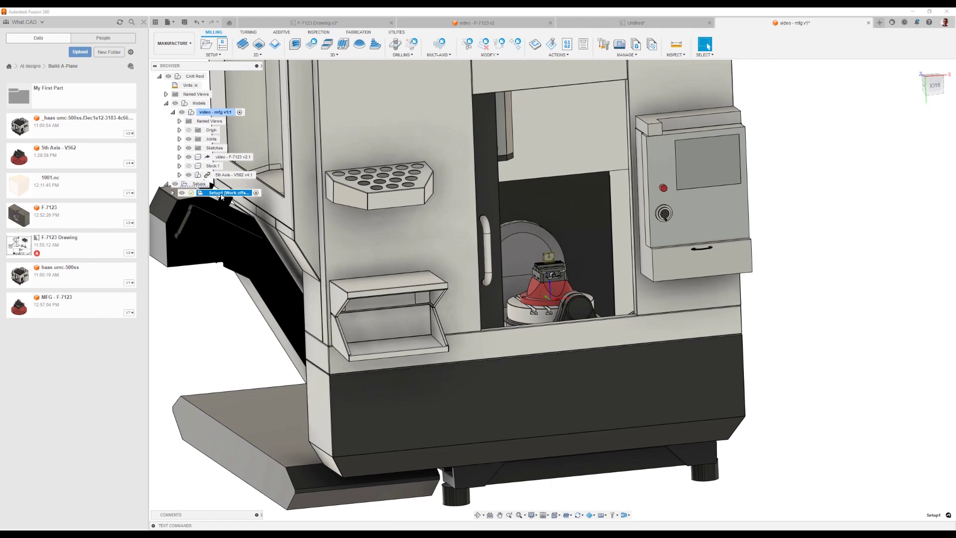
left_click(915, 362)
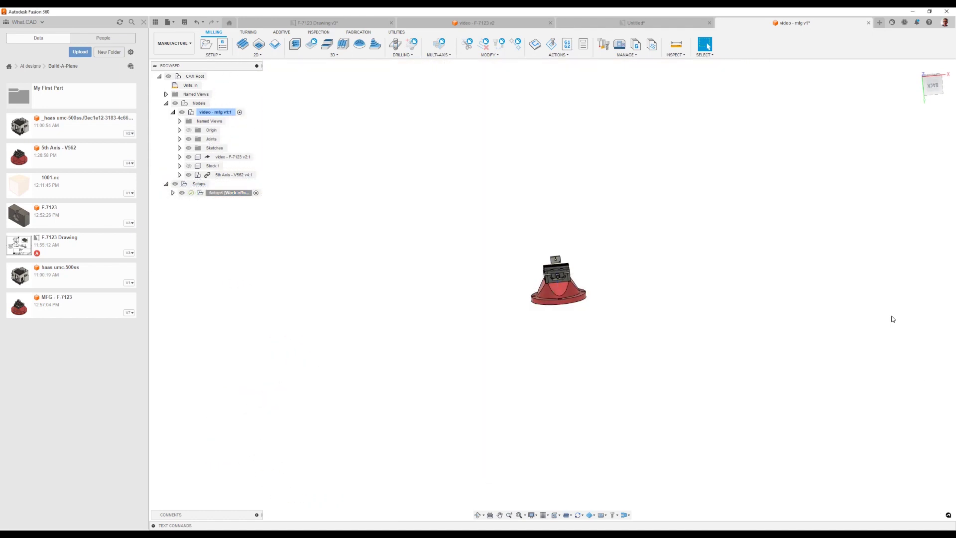
scroll(686, 300, "up", 5)
scroll(734, 246, "up", 5)
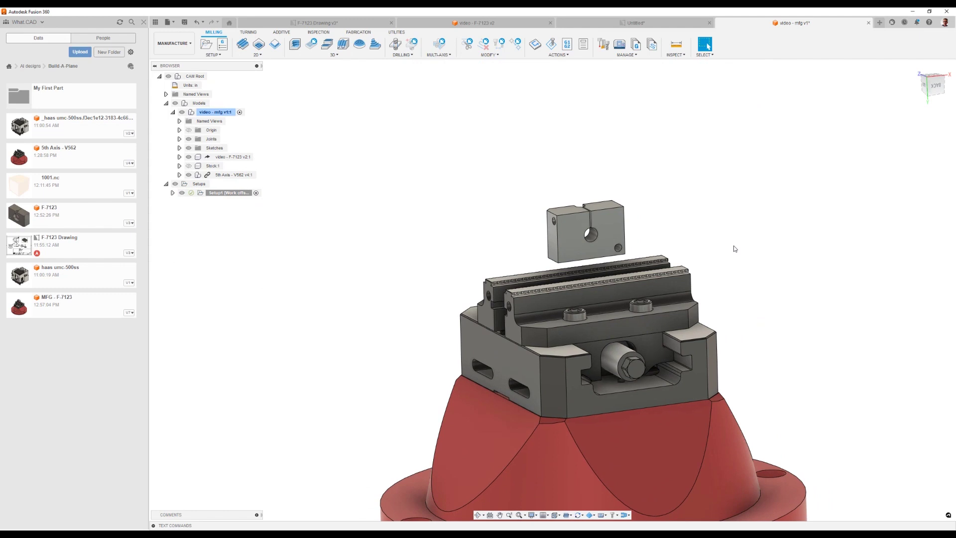
scroll(734, 249, "up", 3)
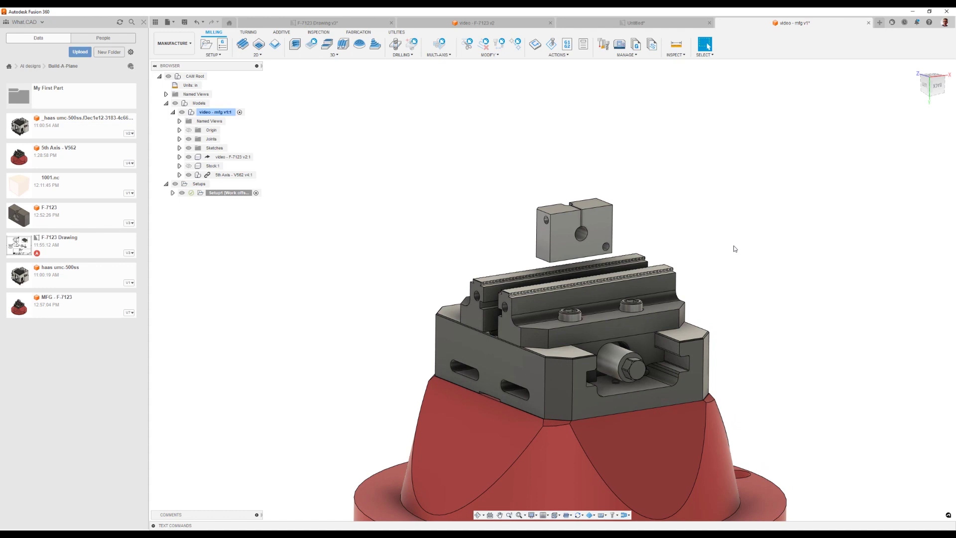
middle_click_drag(734, 249, 351, 193, "shift")
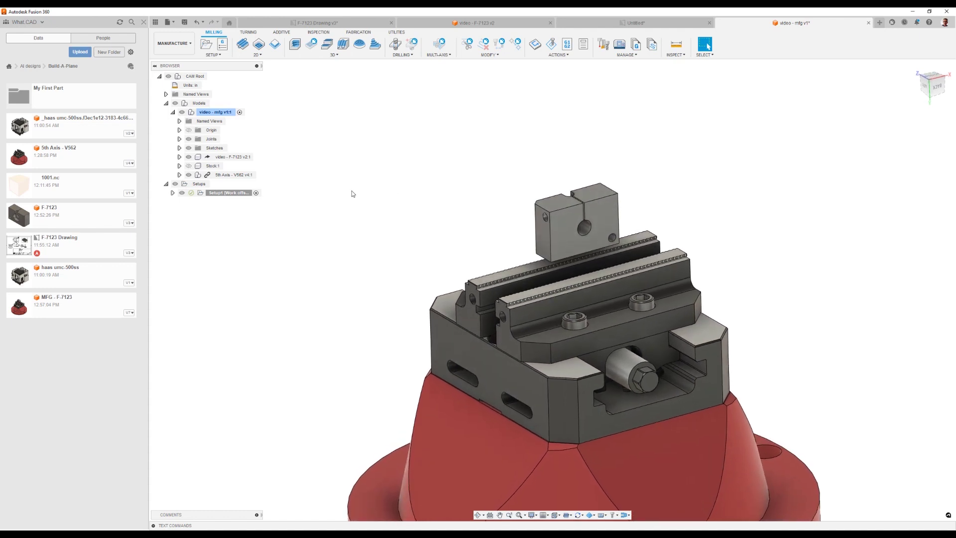
- Create the Face1 operation with the 2" Face Mill from Milling Tools (Inch)
left_click(244, 45)
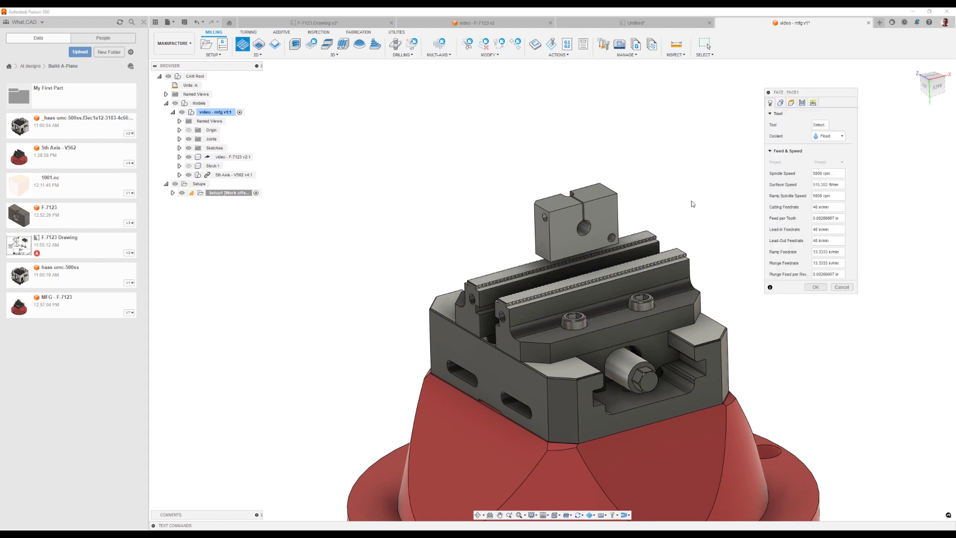
left_click(819, 125)
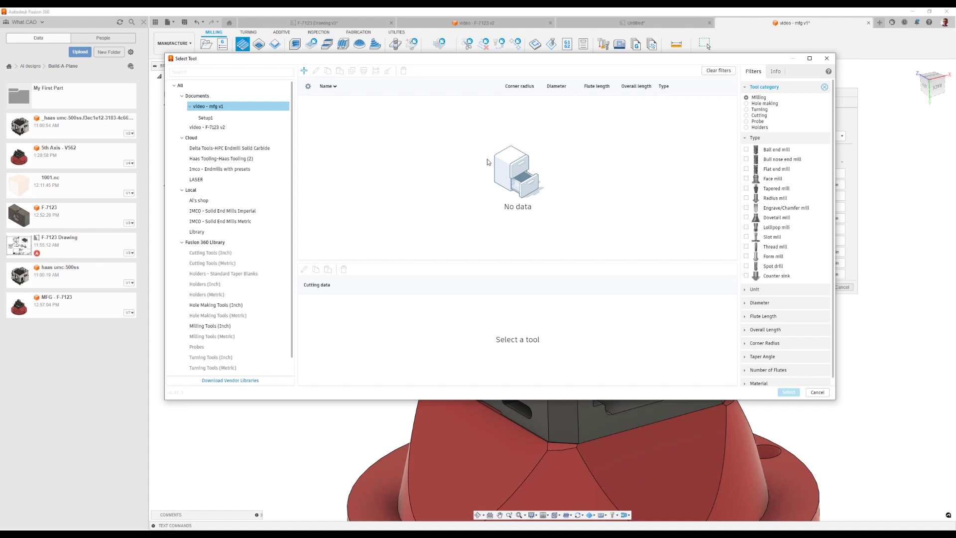
left_click(746, 178)
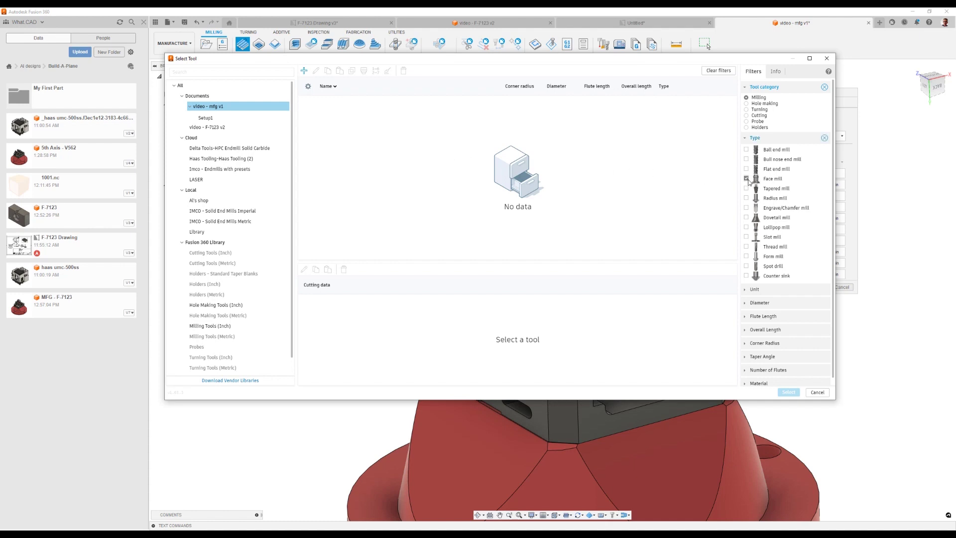
left_click(216, 326)
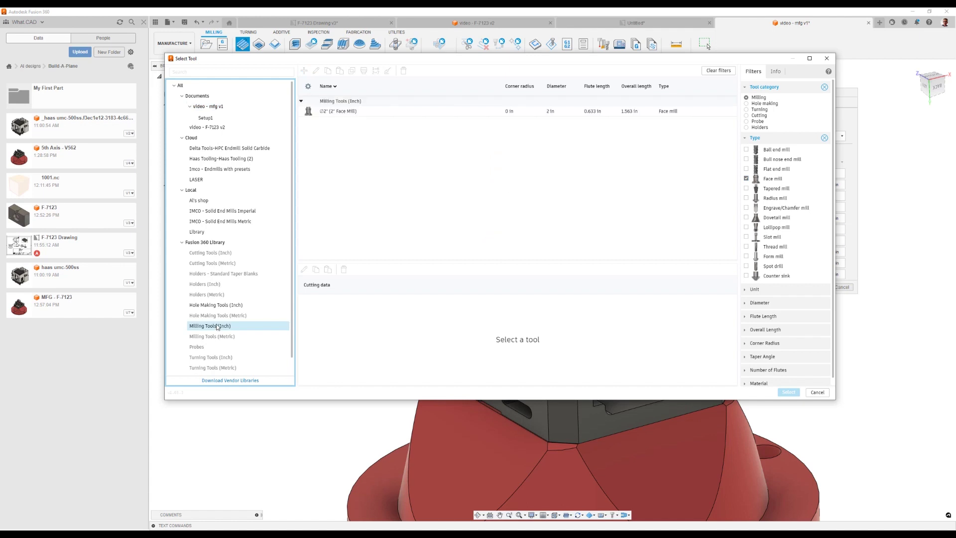
left_click(350, 112)
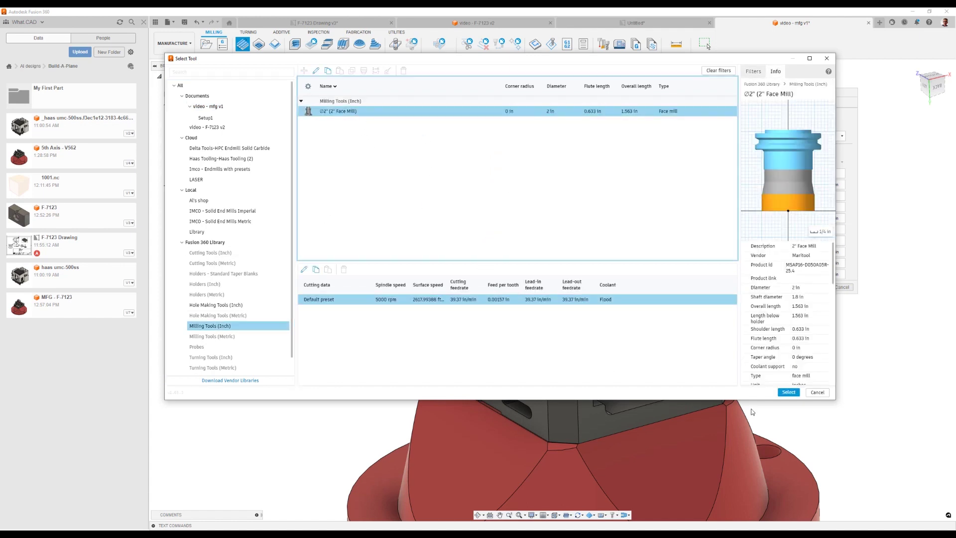
left_click(780, 393)
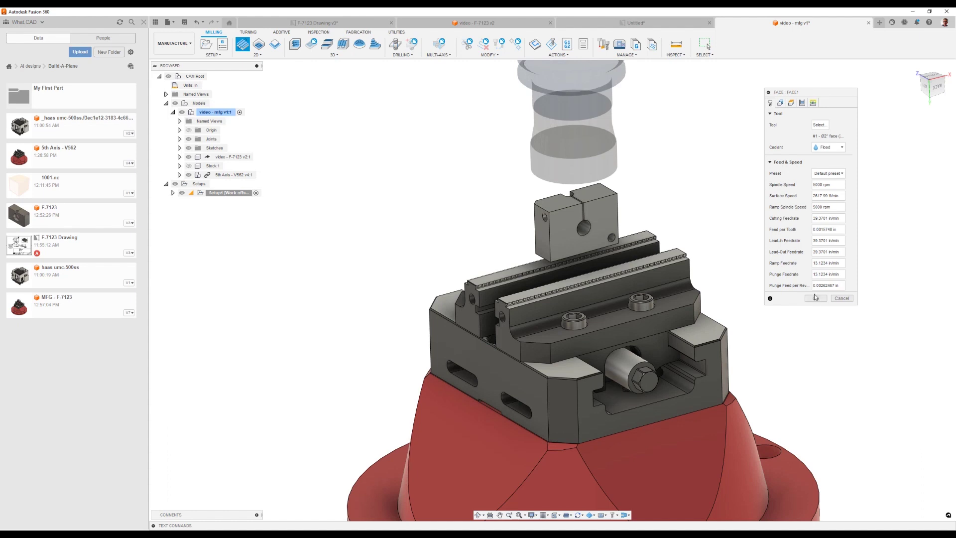
left_click(815, 298)
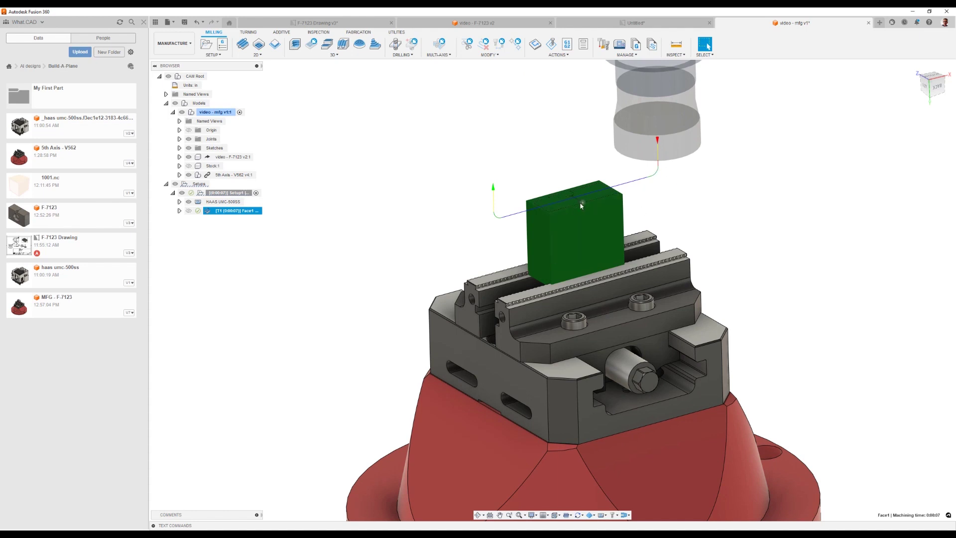
scroll(580, 203, "up", 3)
scroll(581, 205, "down", 1)
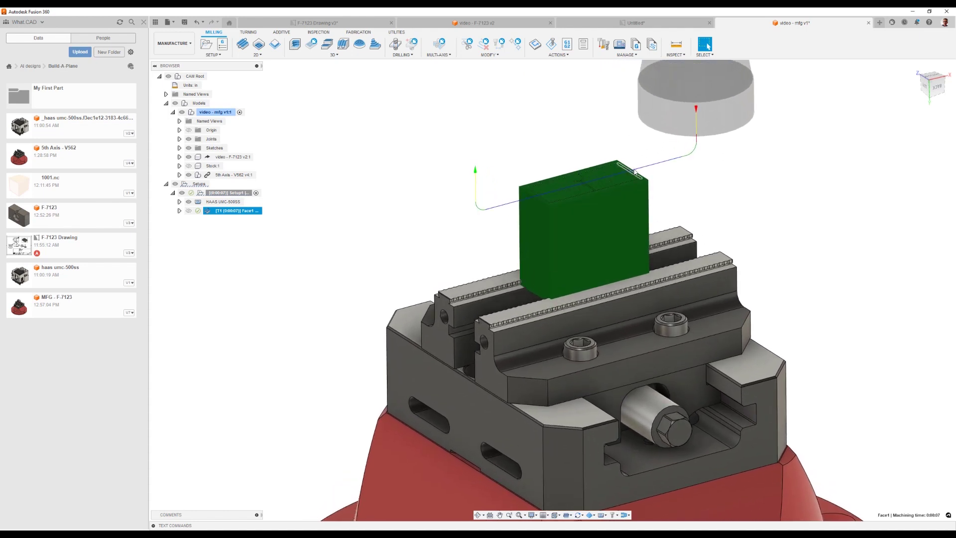
scroll(614, 174, "down", 2)
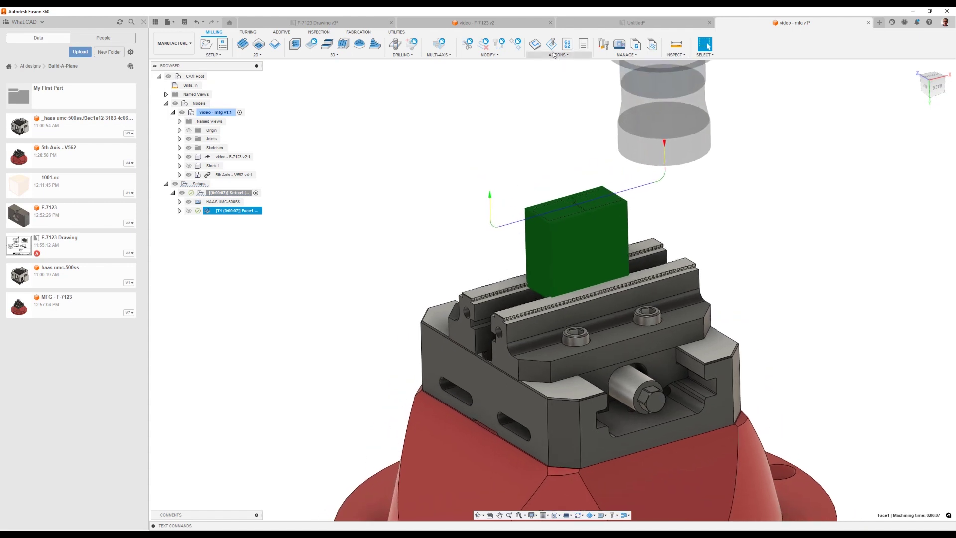
left_click(559, 55)
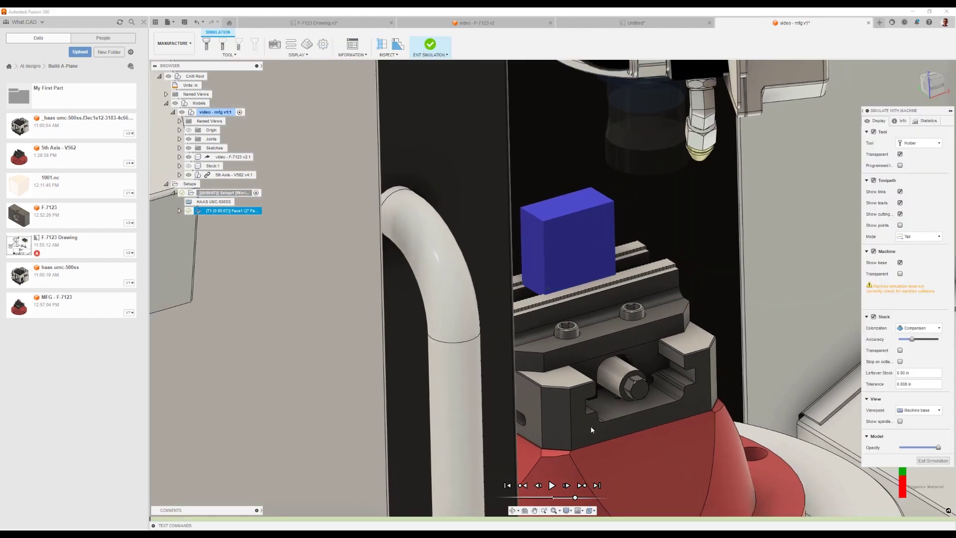
scroll(592, 429, "down", 3)
left_click(552, 485)
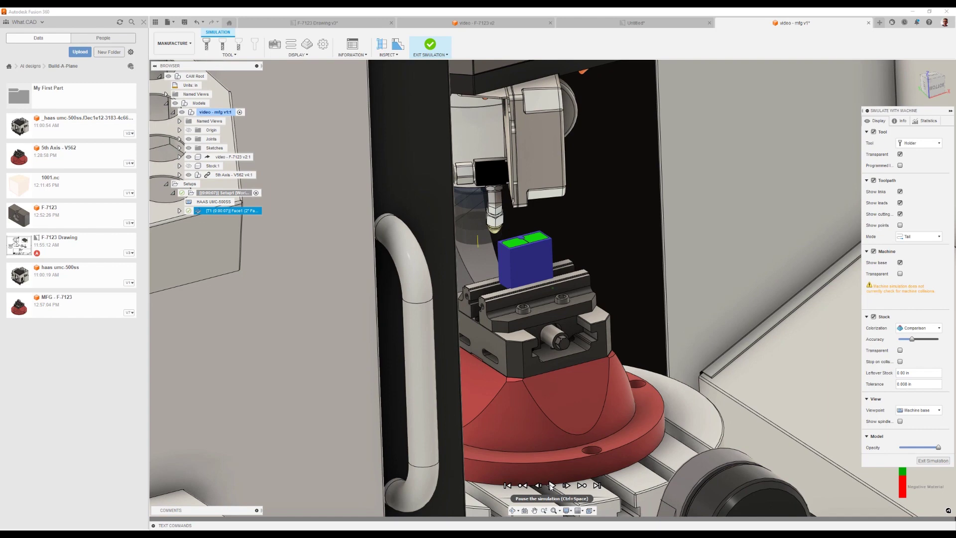
left_click(552, 486)
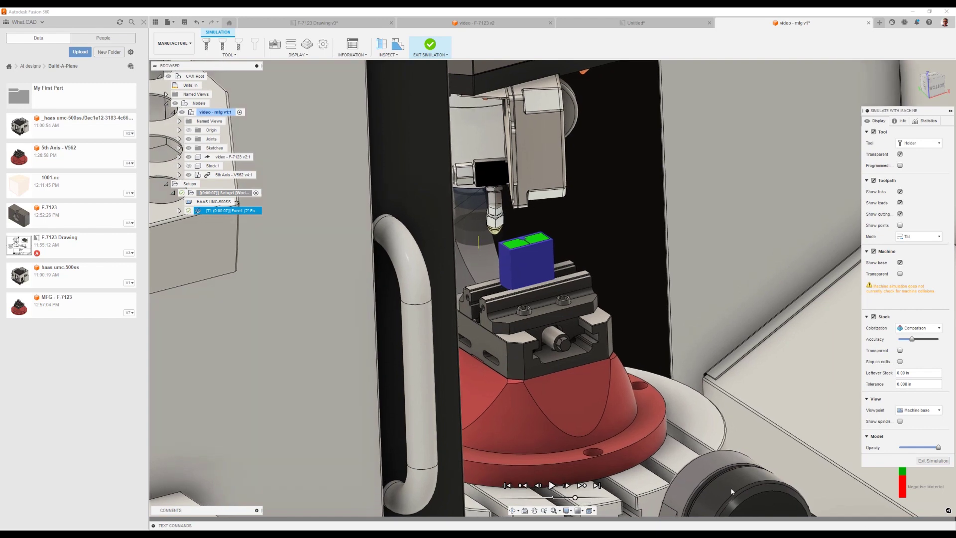
left_click(928, 461)
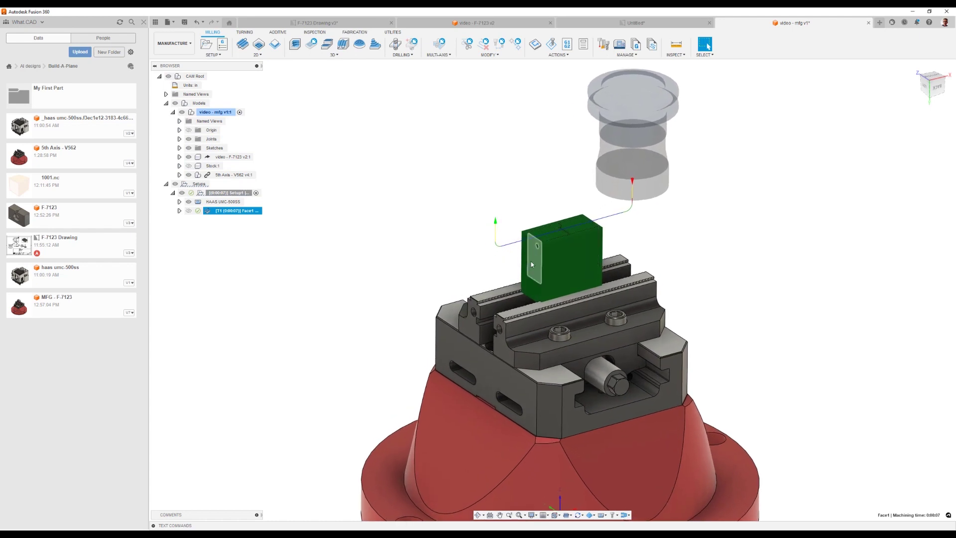
- Start 2D Contour1 using the Ø1/2" Flat Endmill with the Aluminum - Roughing preset
left_click(399, 207)
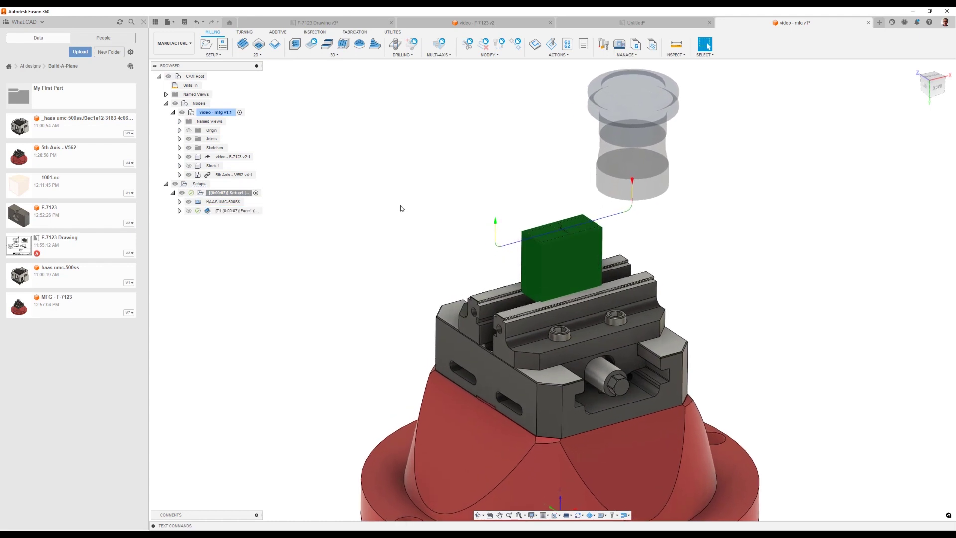
left_click(274, 51)
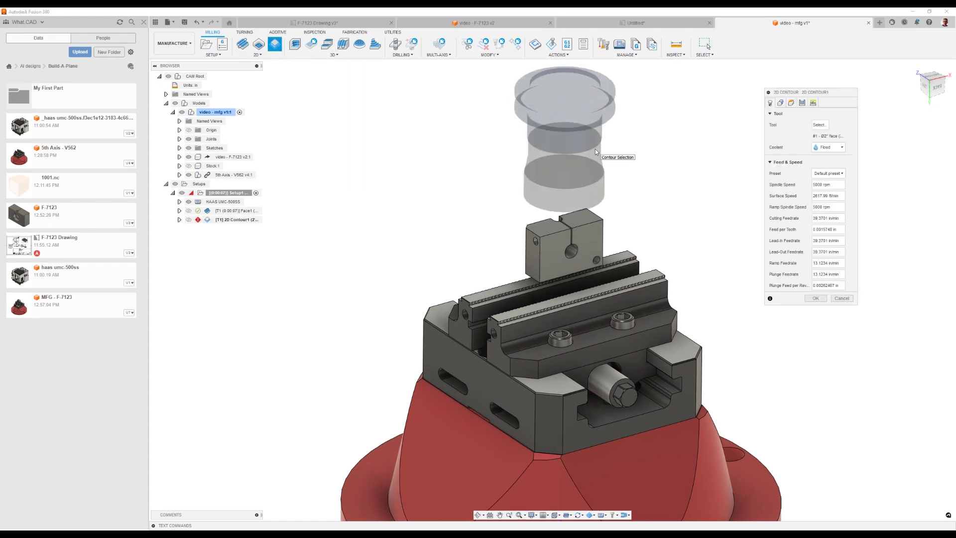
left_click(816, 125)
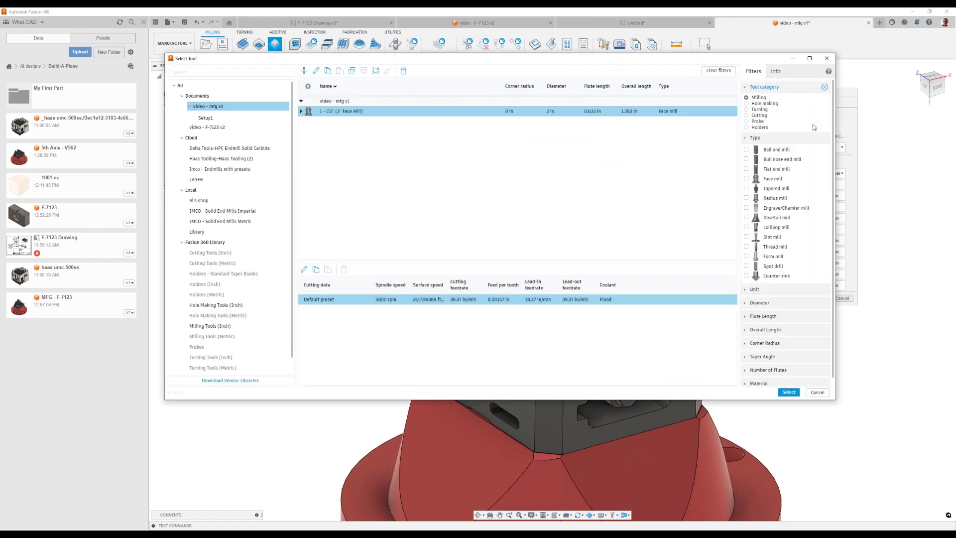
left_click(746, 169)
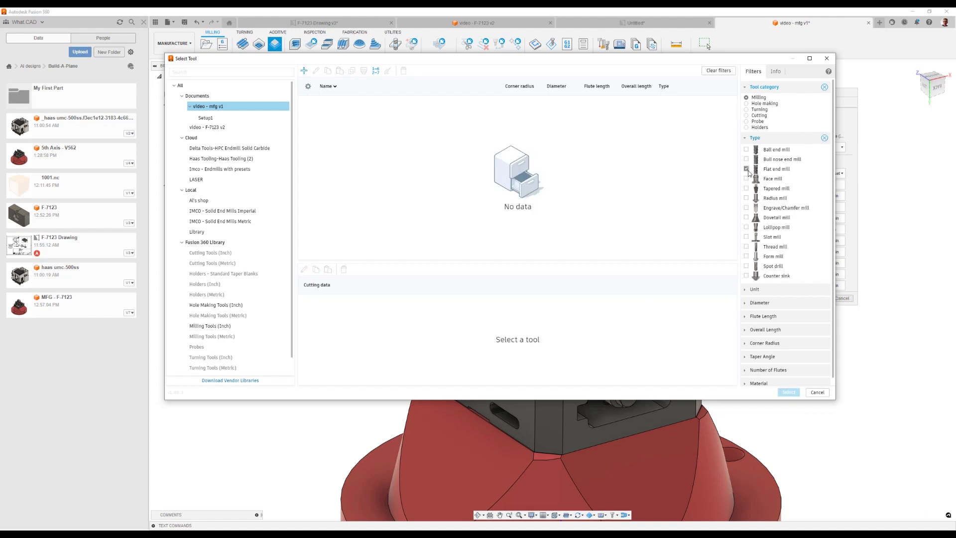
left_click(219, 326)
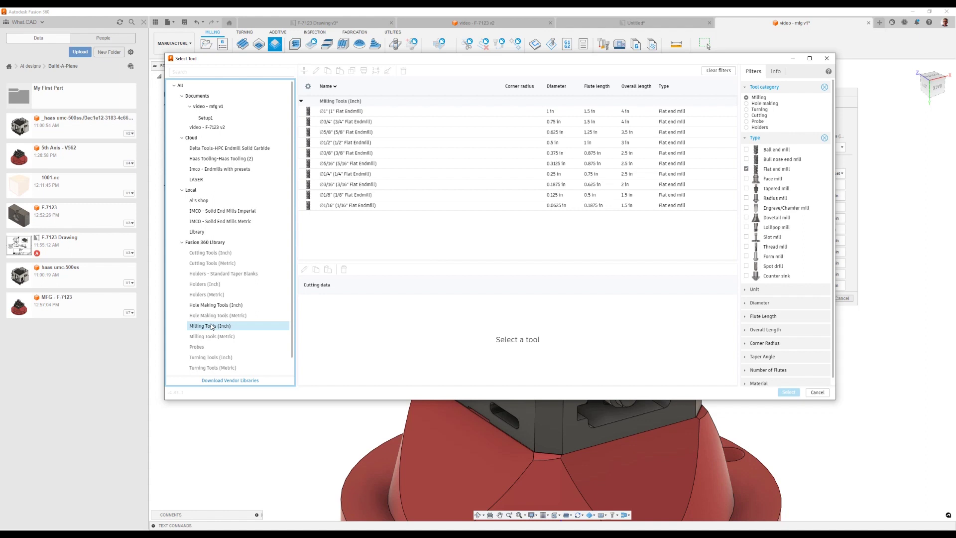
left_click(359, 145)
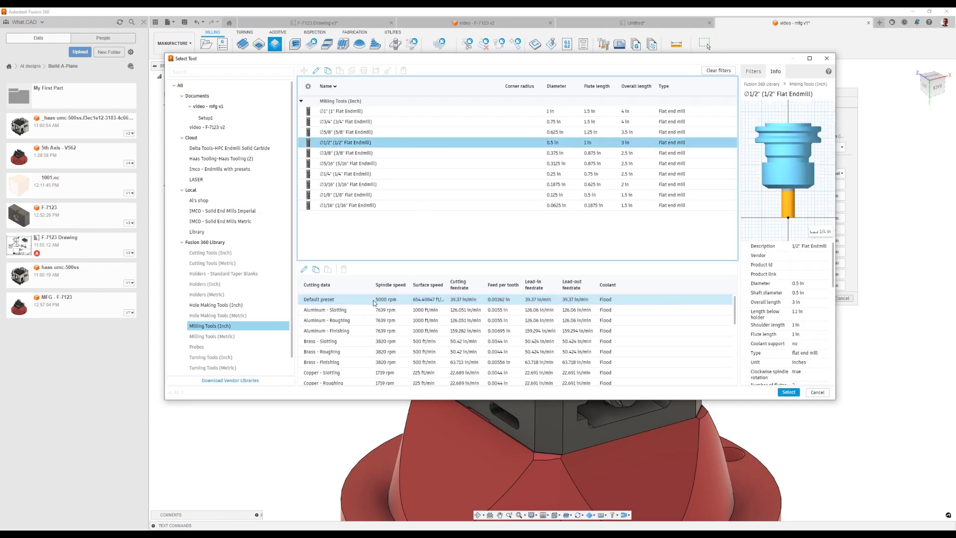
left_click(343, 321)
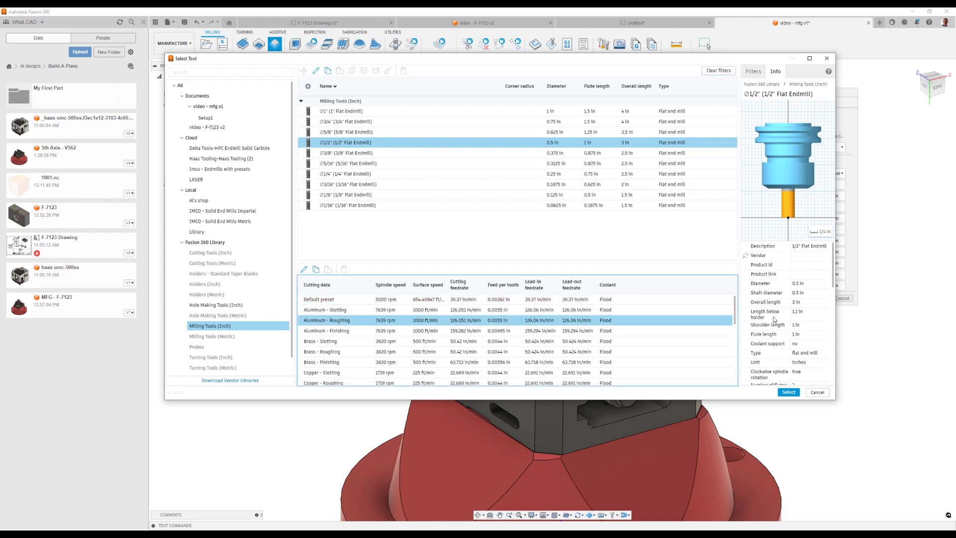
left_click(788, 392)
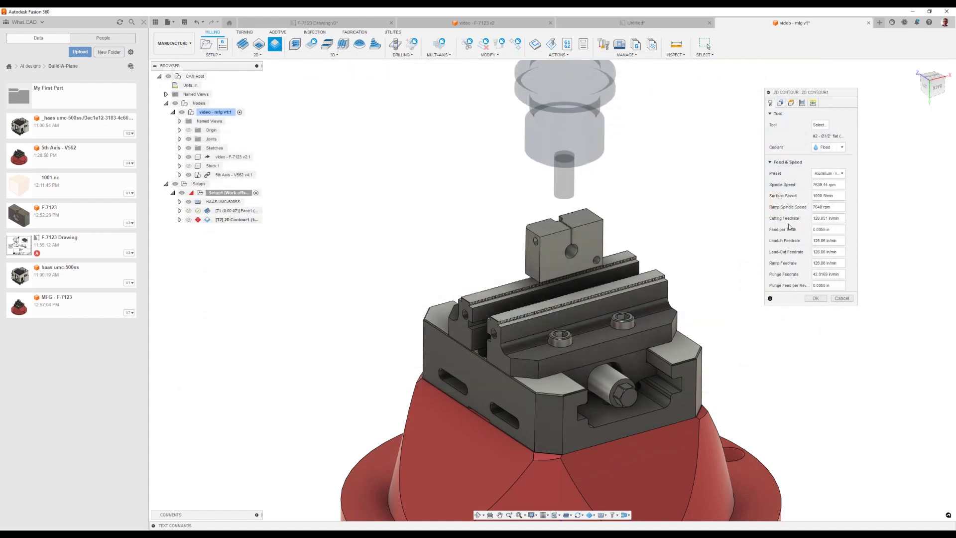
left_click(780, 103)
left_click(771, 103)
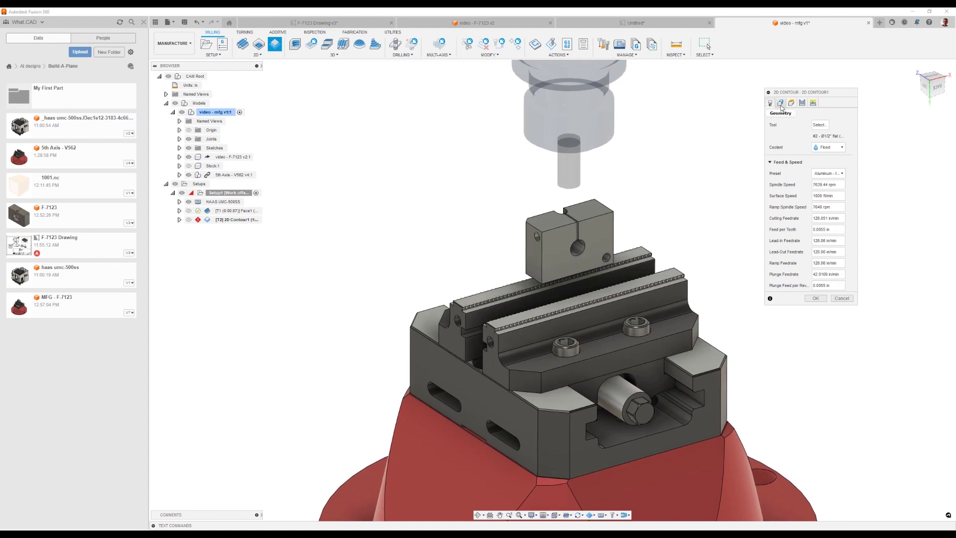
- Select the part's bottom edge chain, generate the 2D Contour1 toolpath, and simulate it
left_click(780, 105)
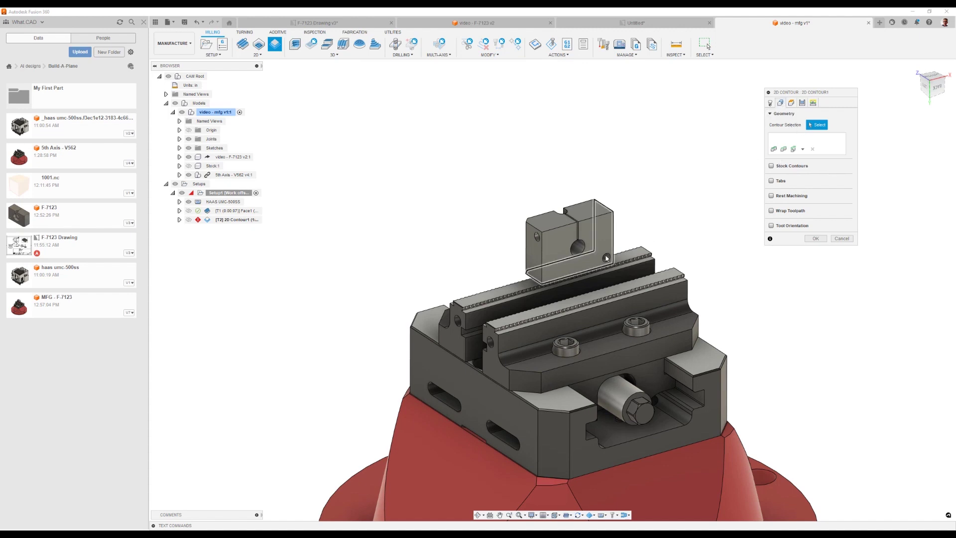
left_click(592, 269)
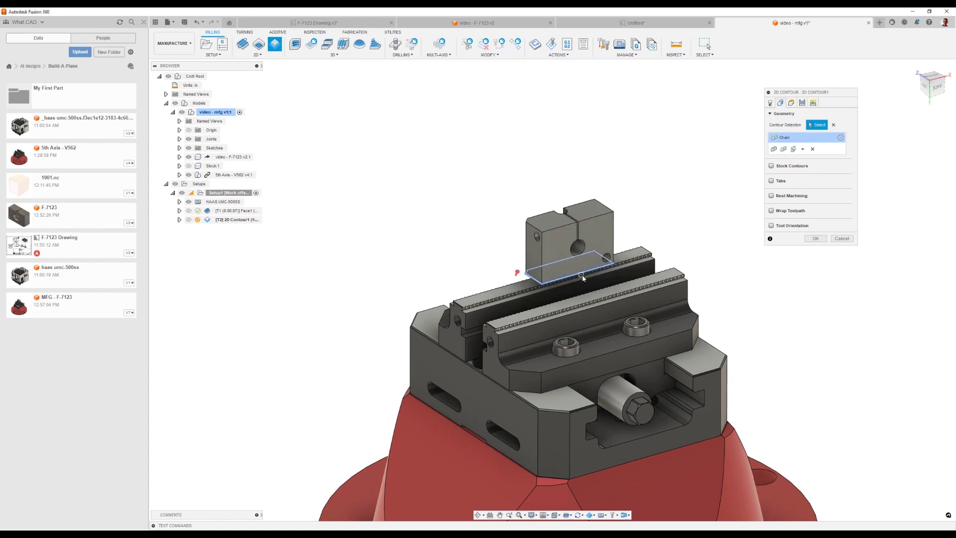
left_click(814, 239)
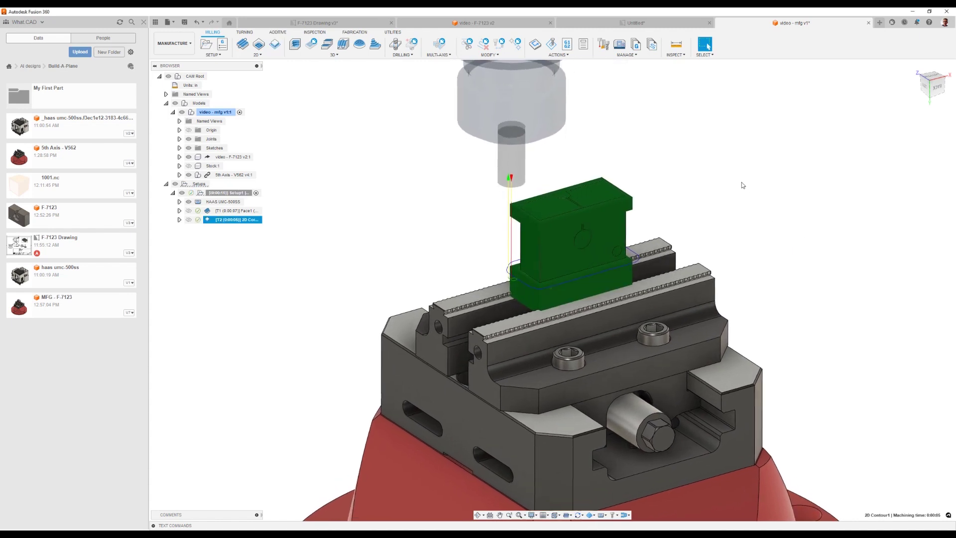
middle_click_drag(638, 205, 542, 205, "shift")
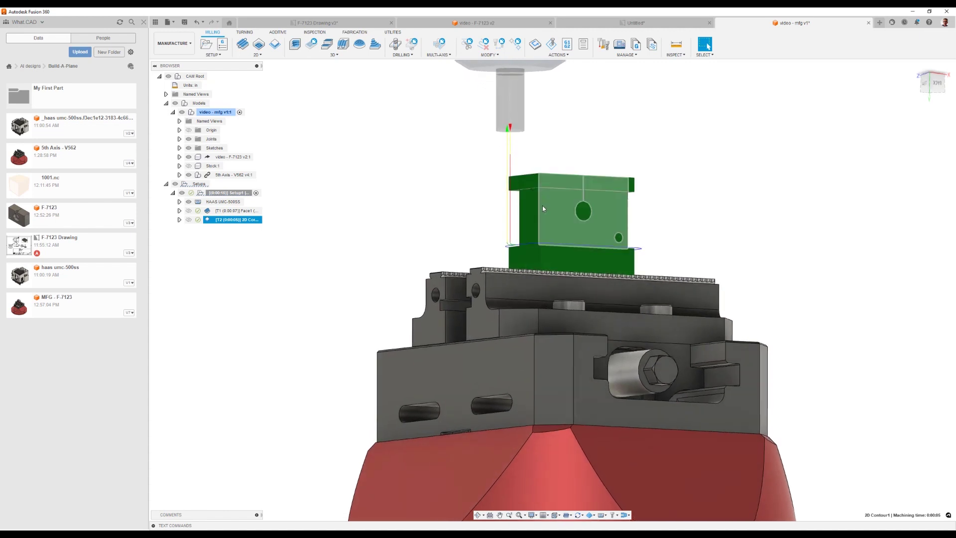
scroll(541, 203, "down", 4)
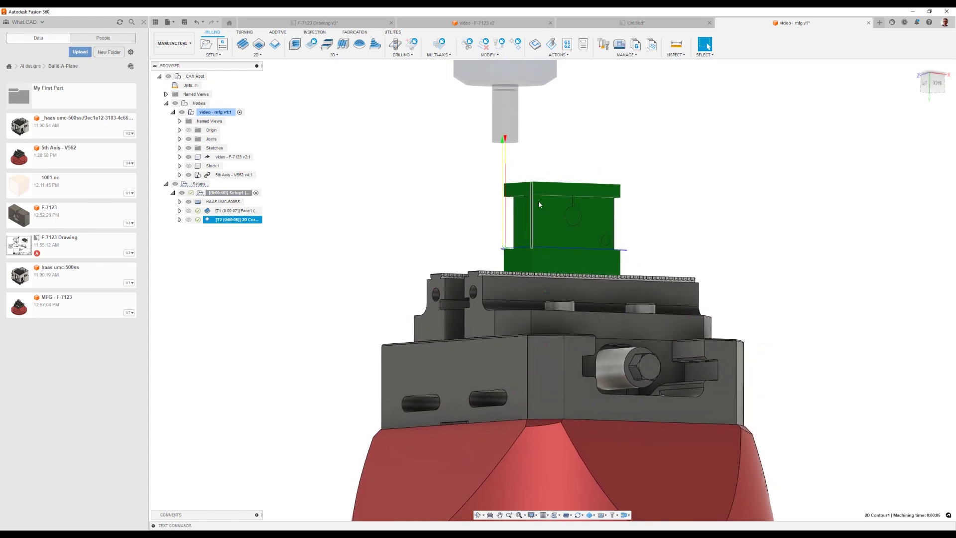
middle_click_drag(497, 106, 548, 65, "shift")
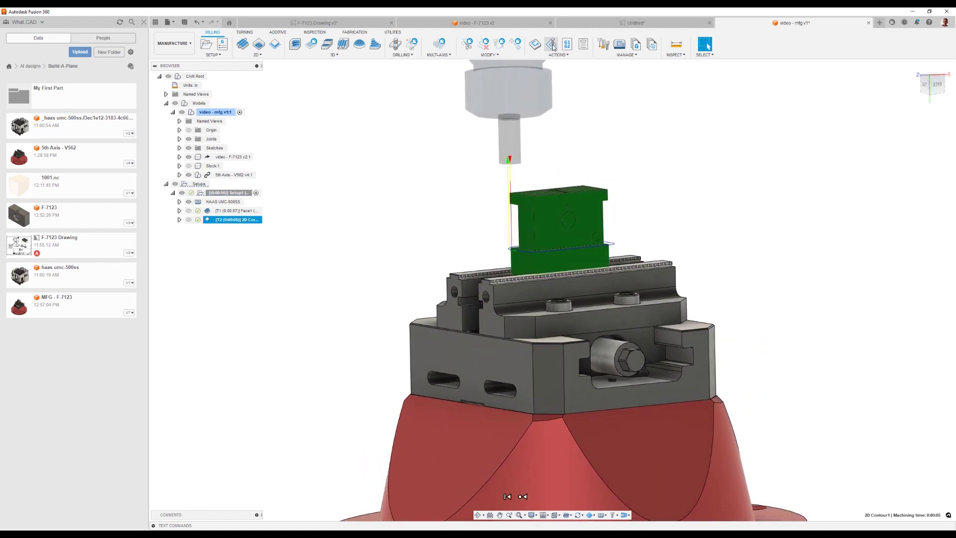
left_click(552, 45)
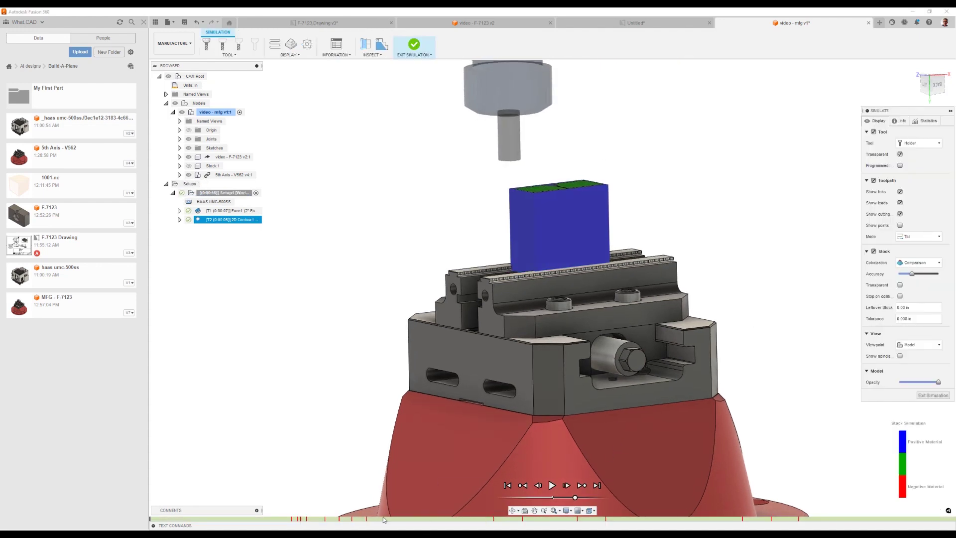
- Play through the contour simulation, exit it, and display the 2D Contour1 toolpath
left_click(549, 487)
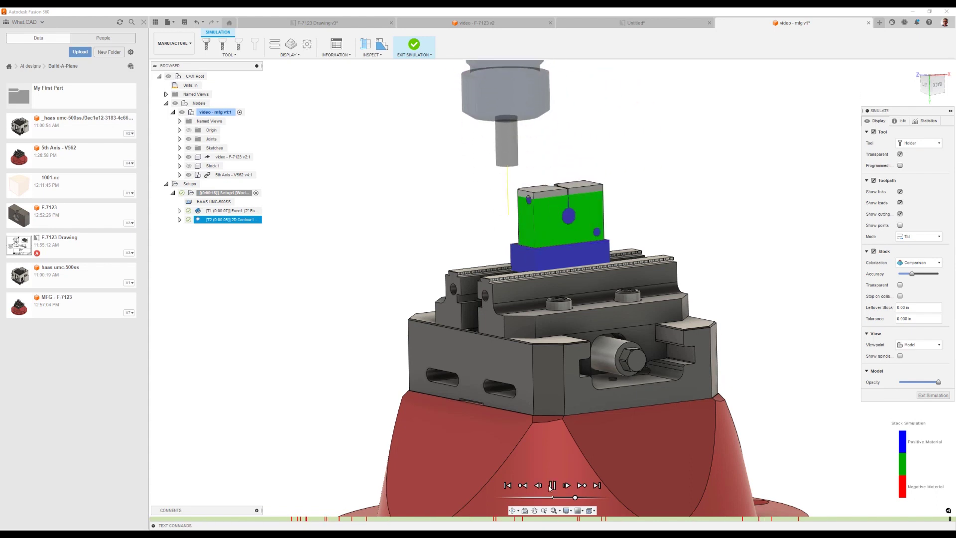
left_click(551, 485)
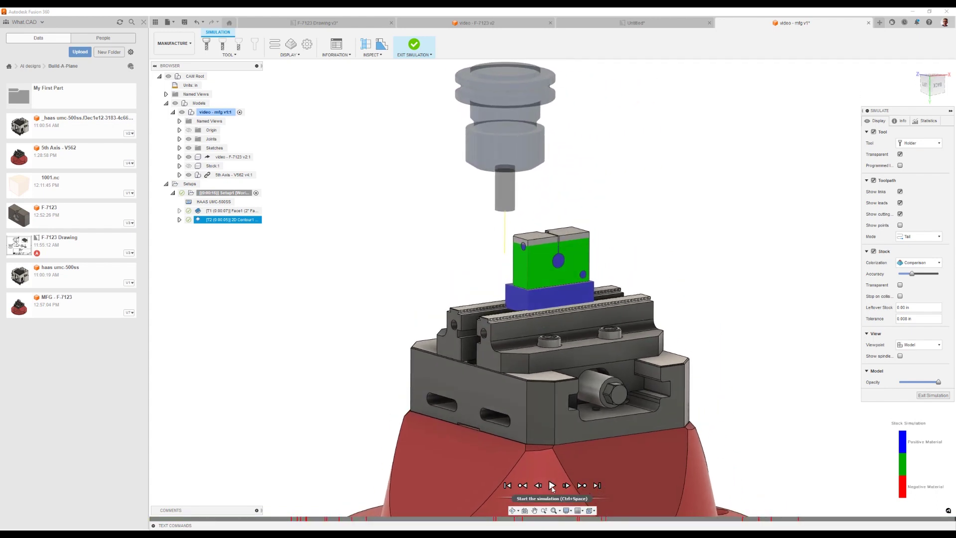
left_click(552, 486)
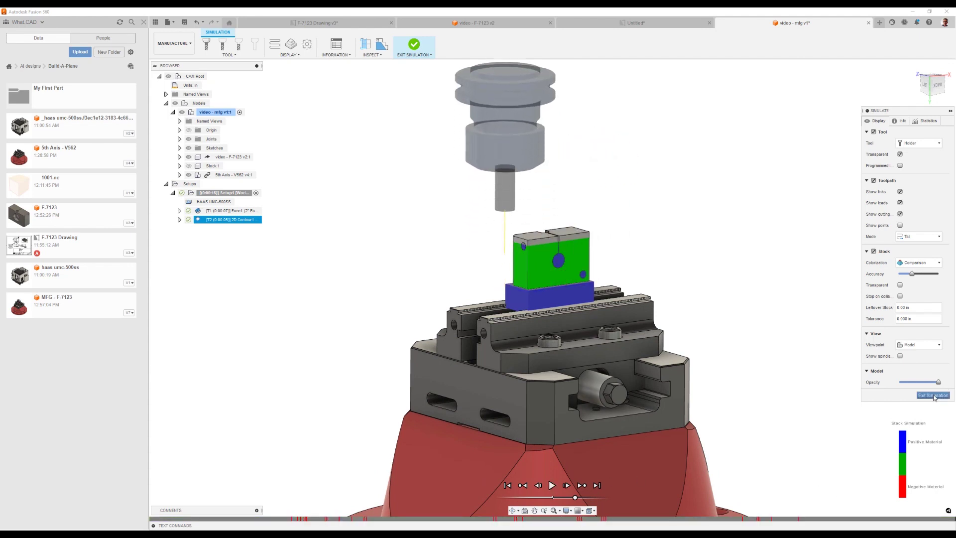
left_click(933, 395)
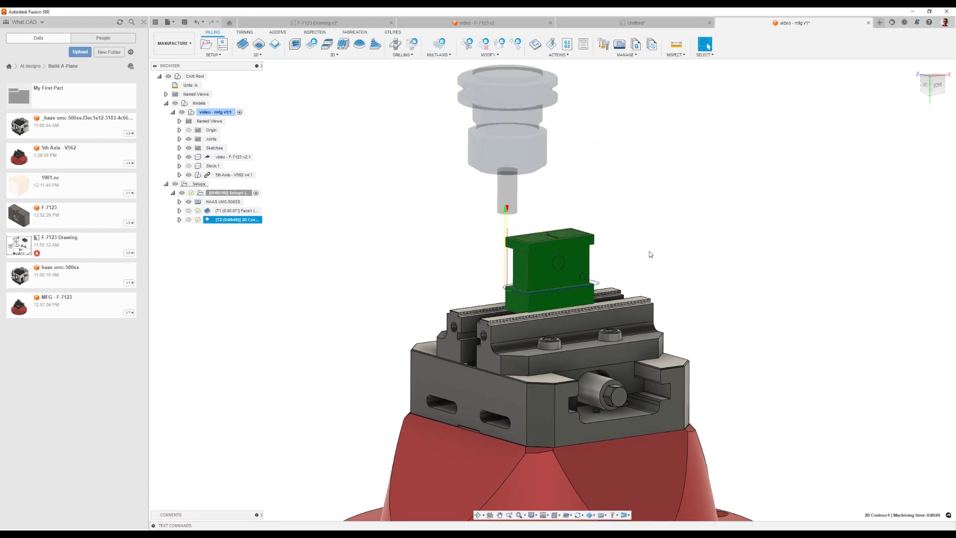
scroll(537, 262, "up", 10)
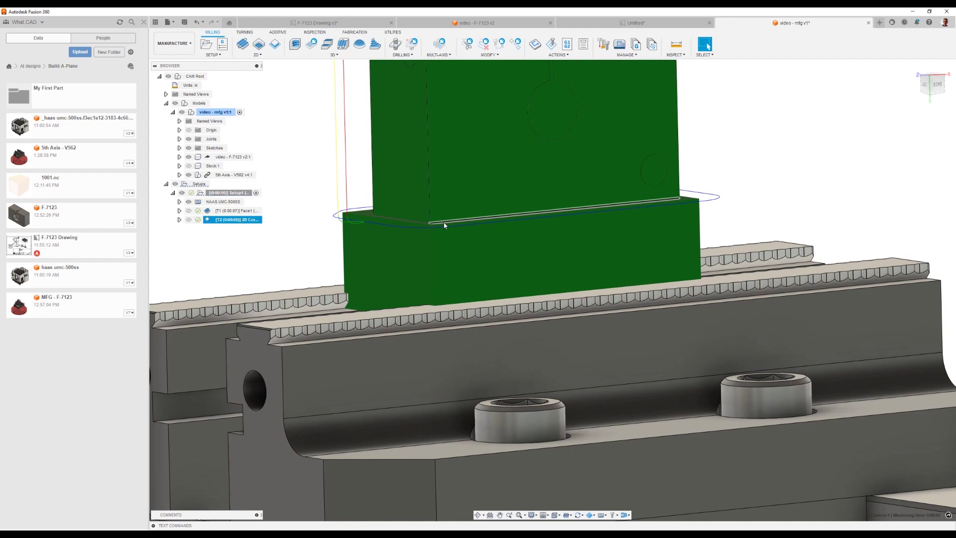
scroll(444, 224, "down", 8)
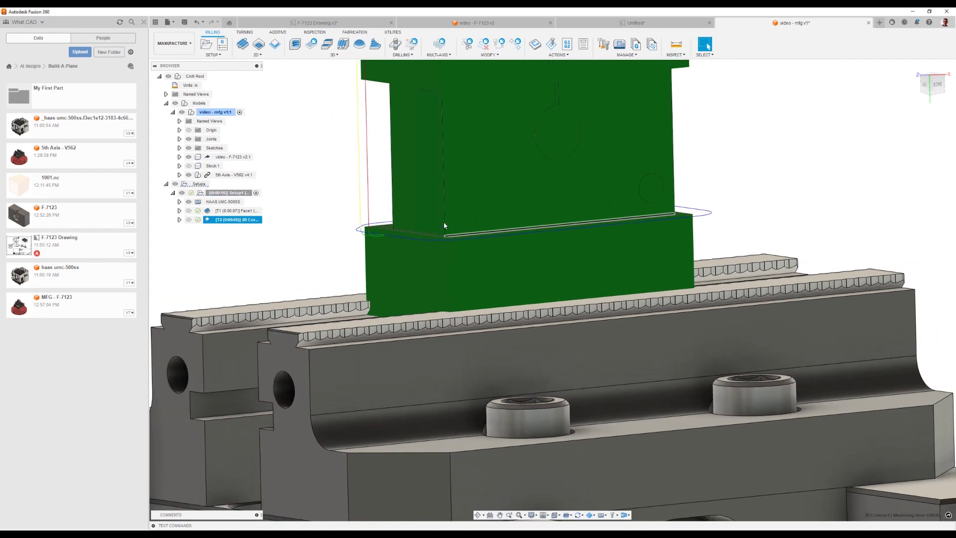
left_click(334, 213)
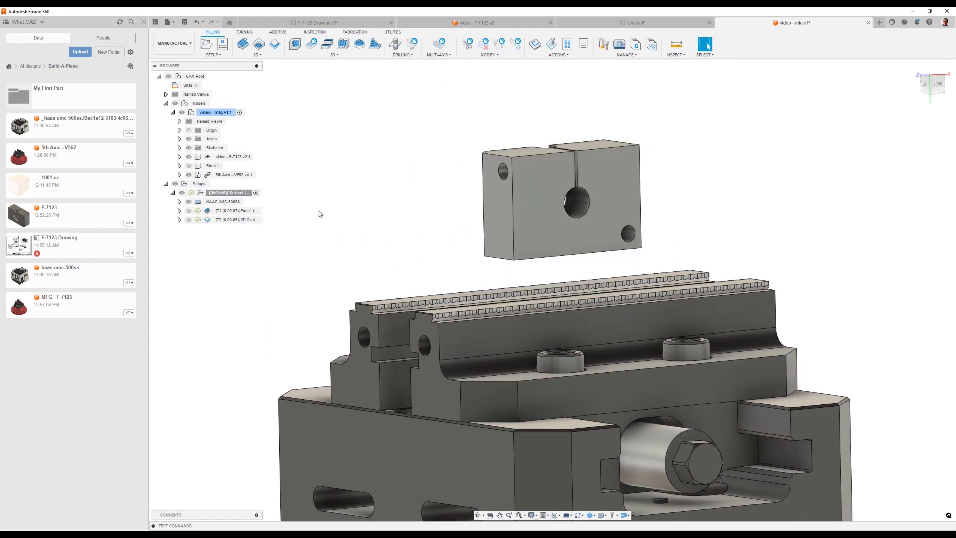
middle_click_drag(320, 212, 371, 221, "shift")
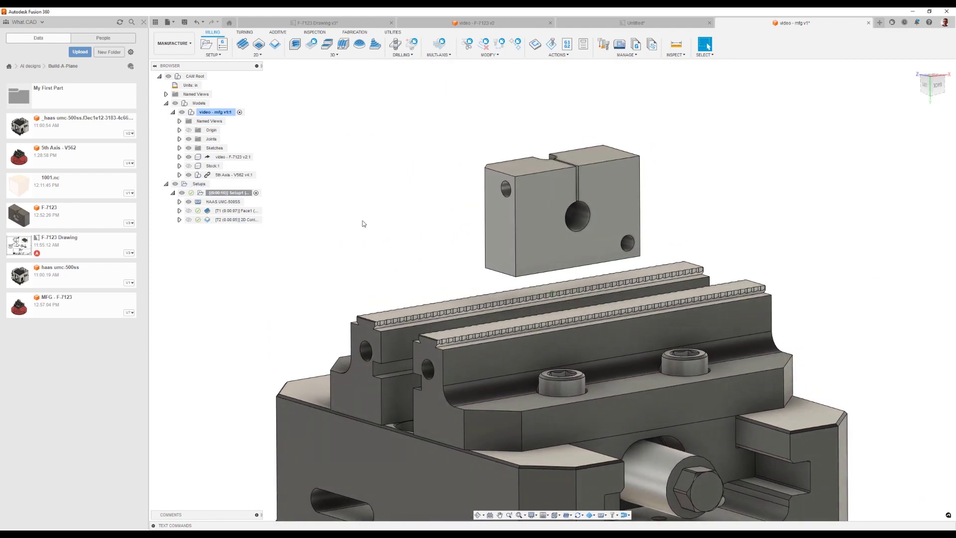
left_click(225, 220)
- Edit 2D Contour1 so its bottom height is Model bottom with a -0.125 in offset
right_click(226, 220)
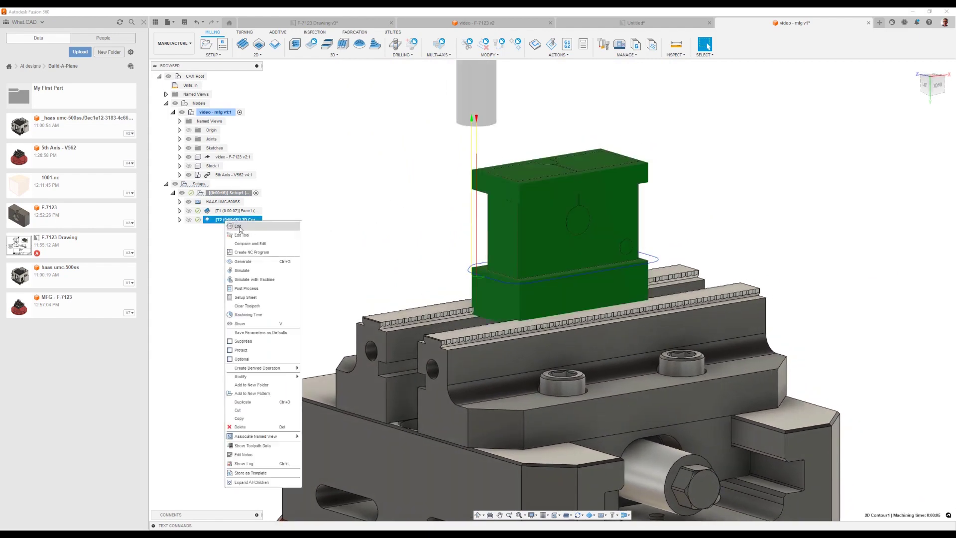
left_click(241, 228)
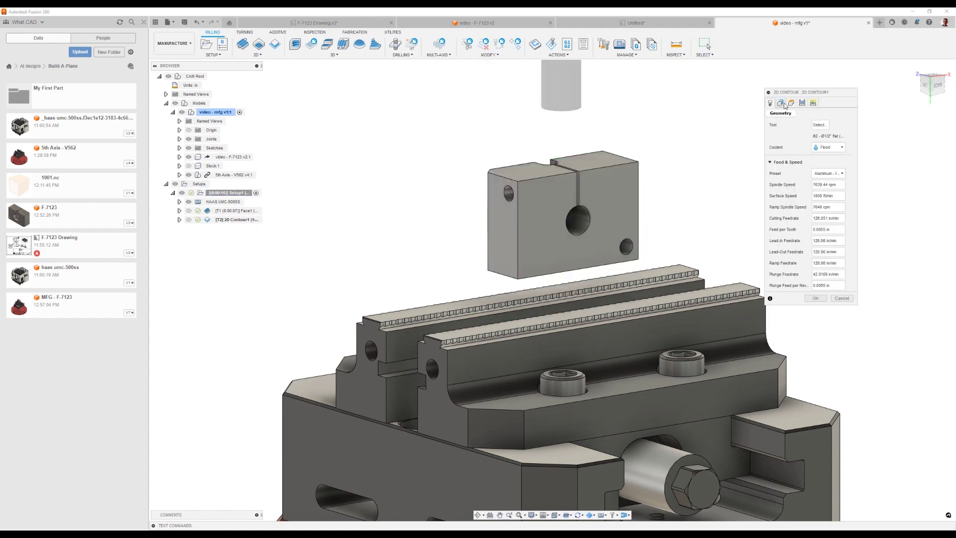
left_click(781, 103)
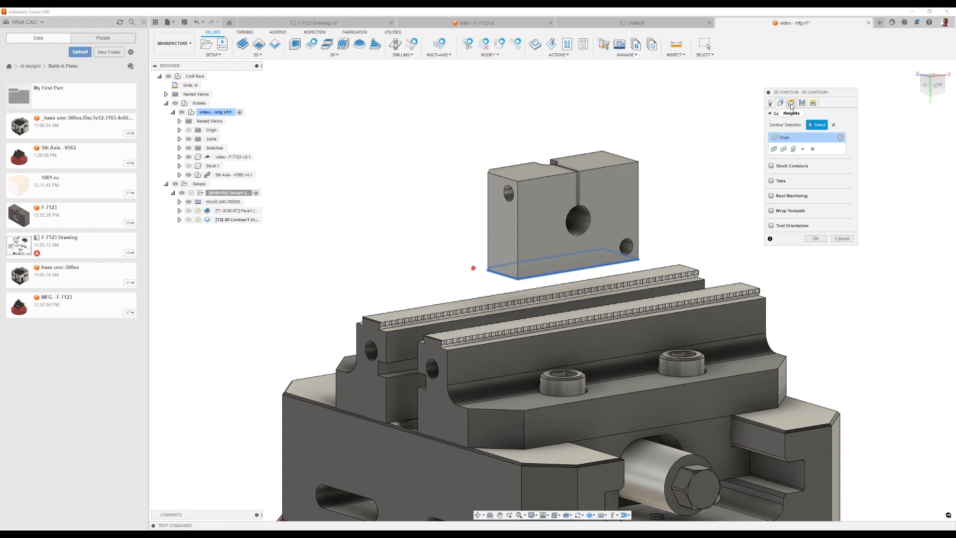
left_click(792, 103)
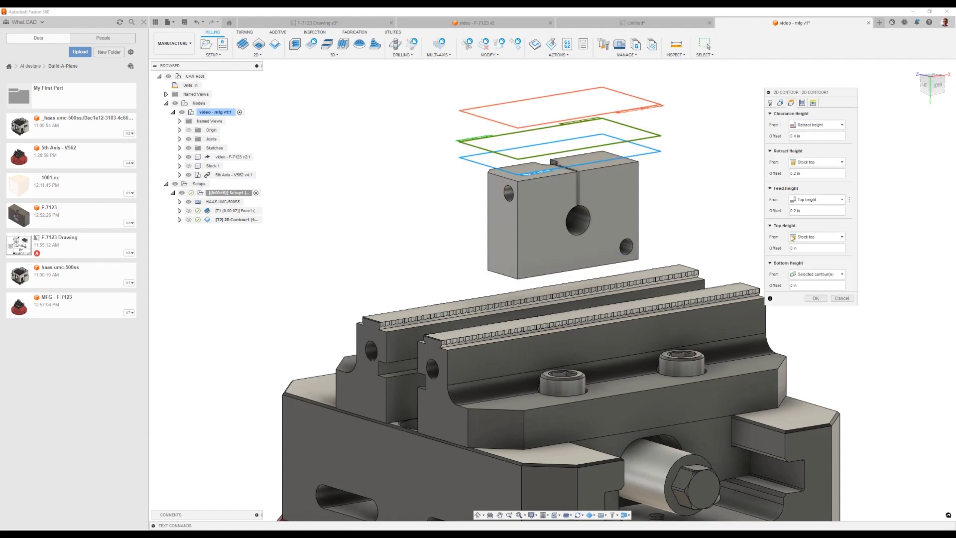
mouse_move(811, 273)
left_click(811, 274)
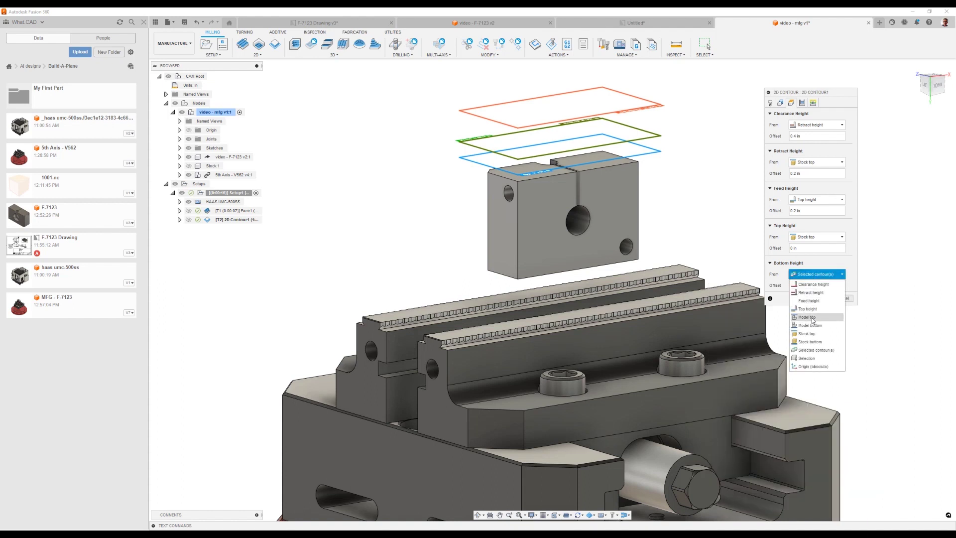
key("Escape")
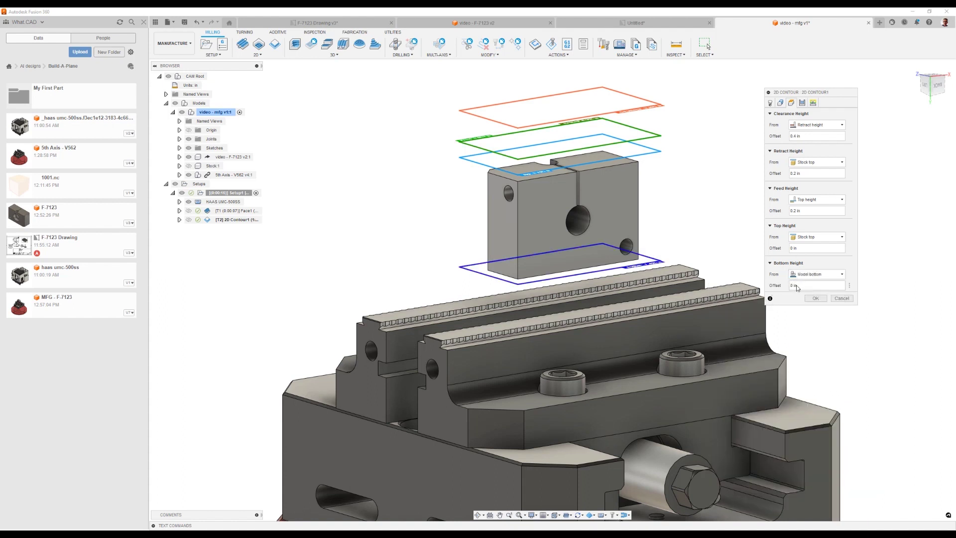
left_click(797, 288)
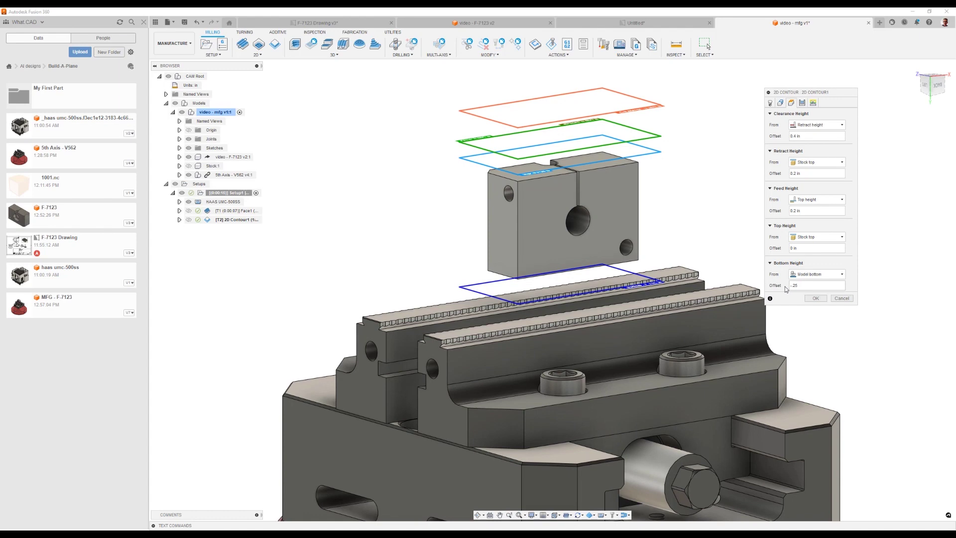
type("1")
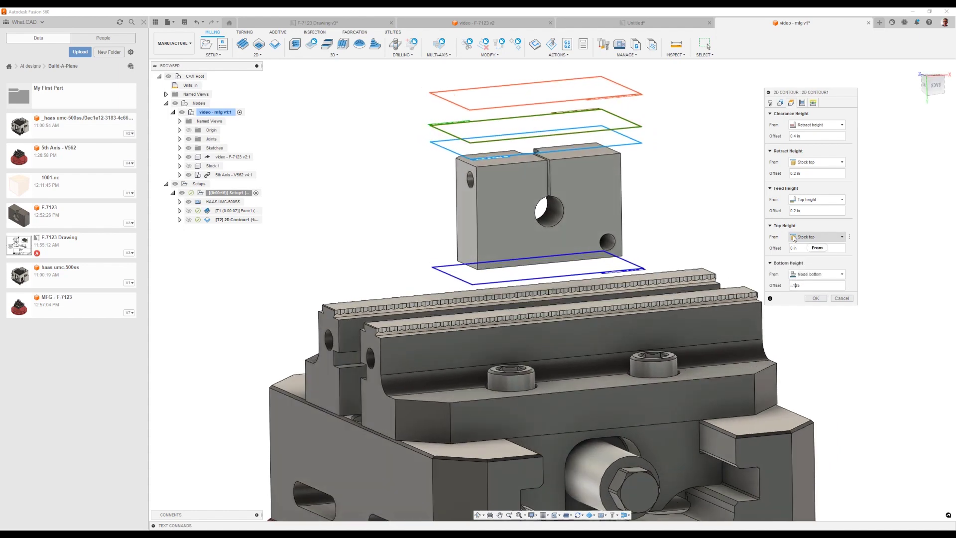
left_click(802, 103)
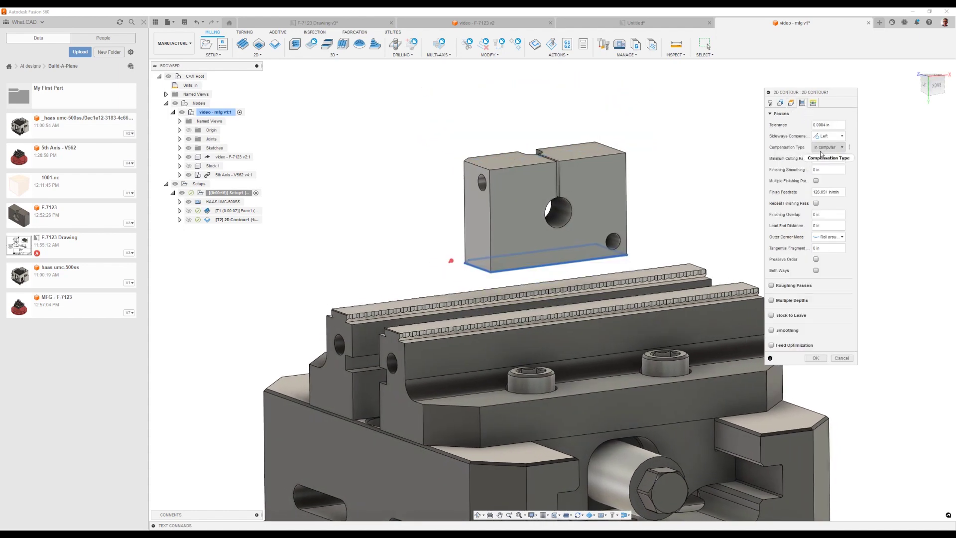
- Enable Multiple Depths on 2D Contour1 with a Maximum Roughing Stepdown of 0.5 in
left_click(771, 300)
left_click(829, 311)
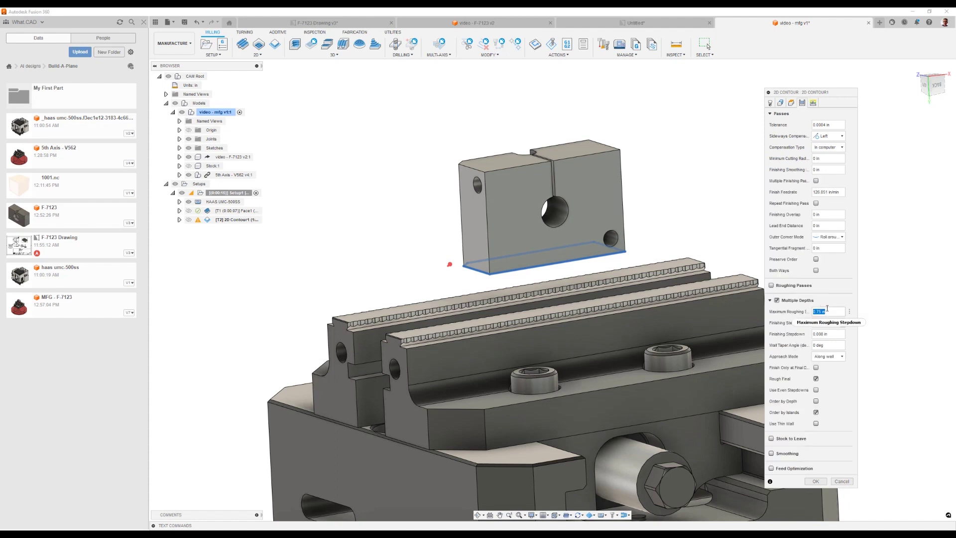
type(".5")
left_click(771, 104)
- Edit the 1/2" Flat Endmill to 2 in below holder and 3 in overall length, then assign it to the contour
left_click(819, 125)
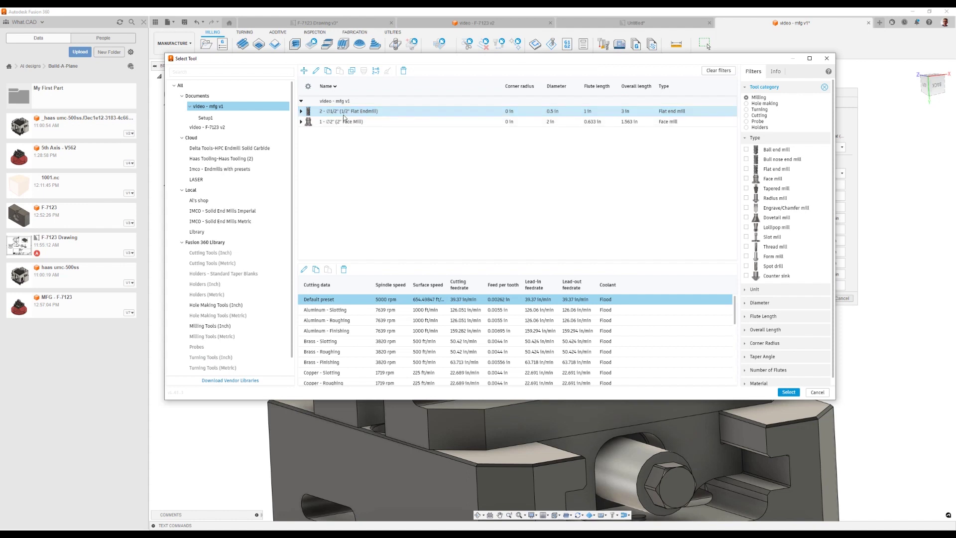
right_click(355, 112)
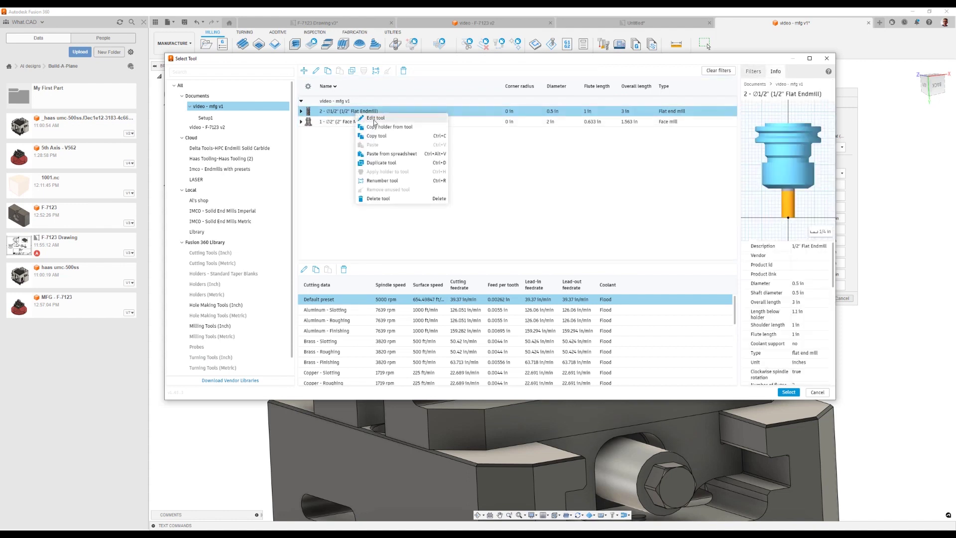
left_click(375, 120)
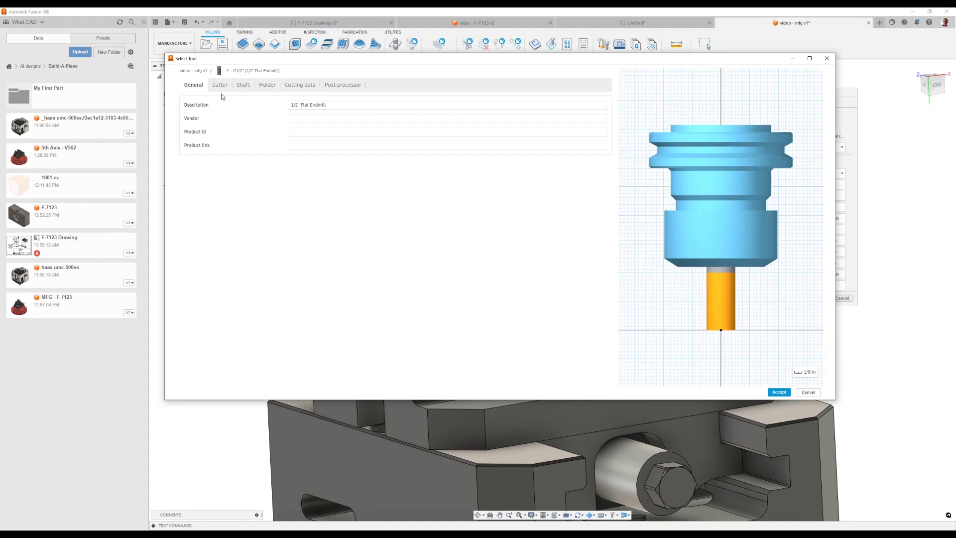
left_click(221, 88)
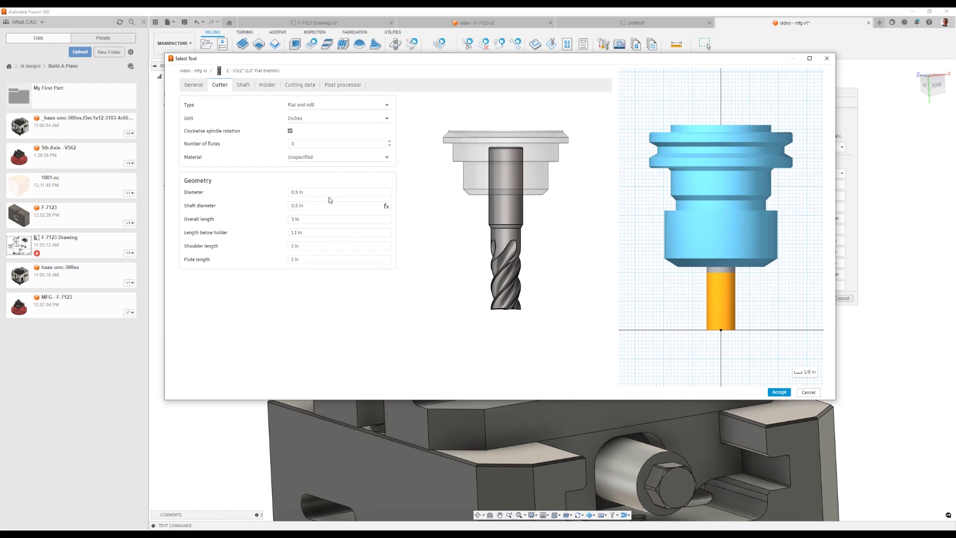
left_click(321, 231)
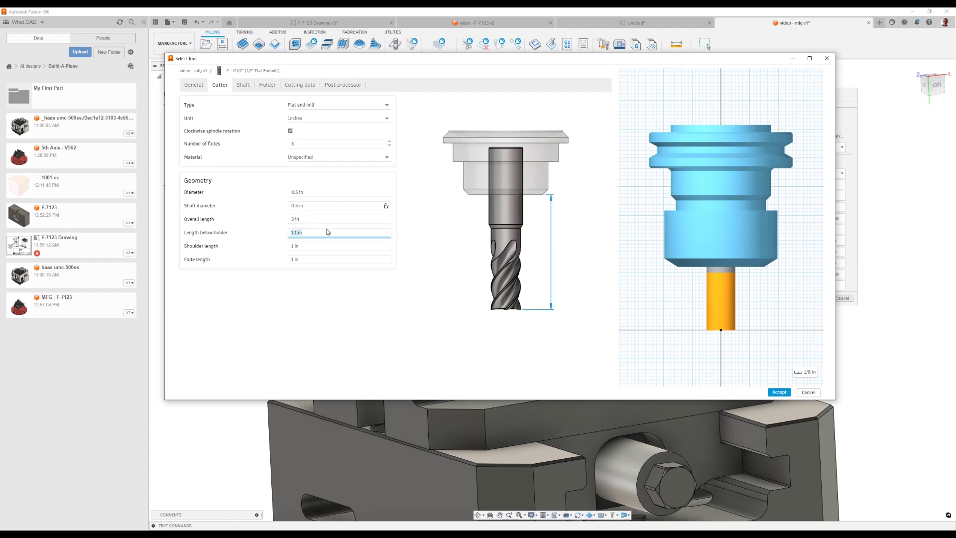
type("2")
left_click(359, 218)
type("3")
key("Return")
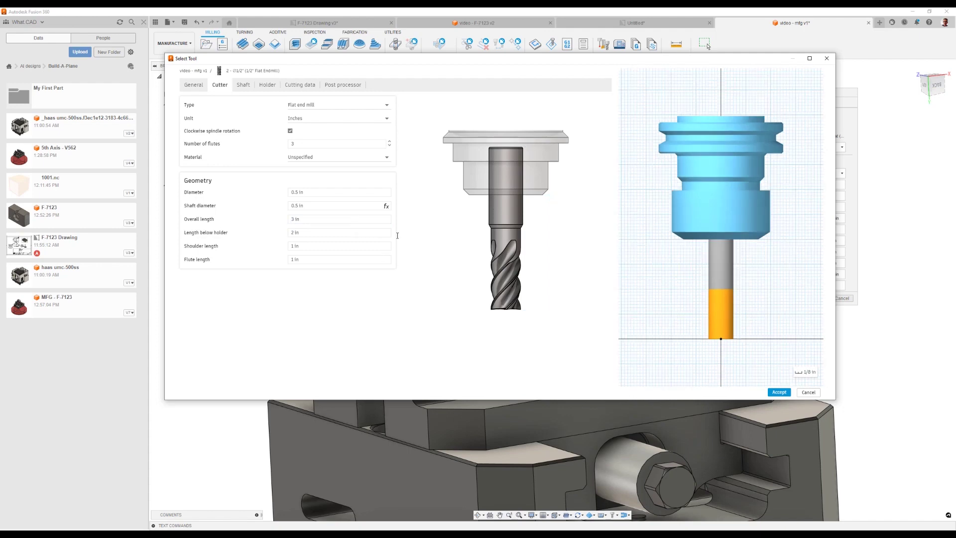
left_click(779, 393)
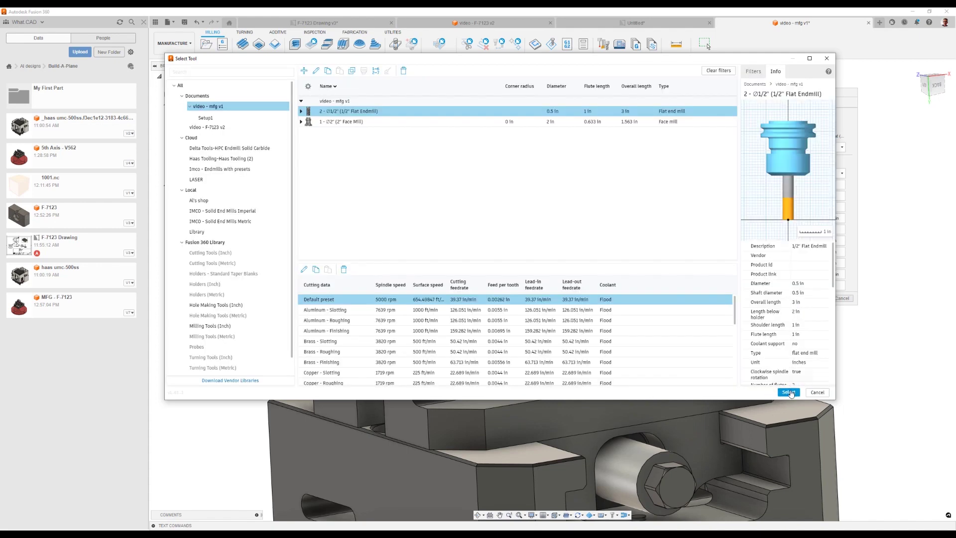
left_click(789, 393)
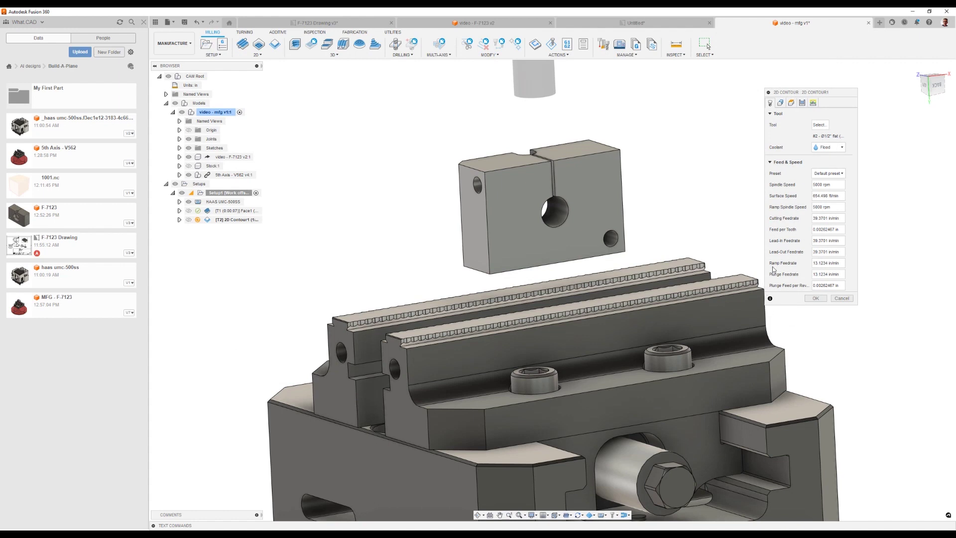
- Confirm 2D Contour1 to regenerate the toolpath and orbit to inspect its stepdown passes
left_click(815, 298)
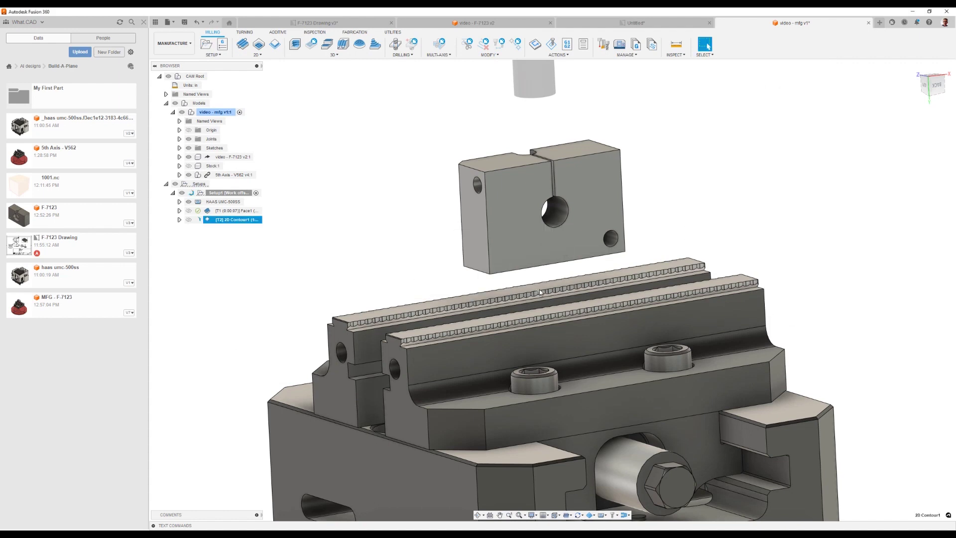
middle_click_drag(540, 291, 508, 178, "shift")
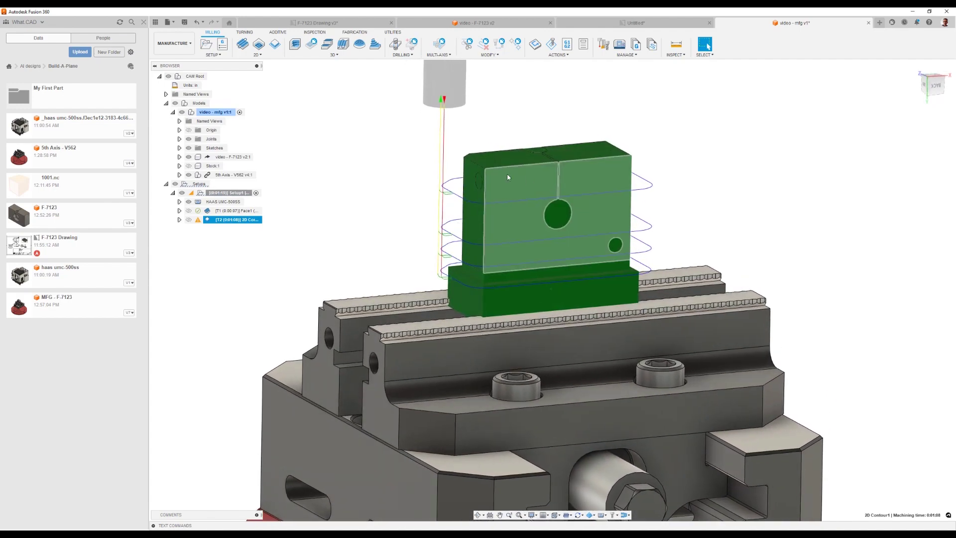